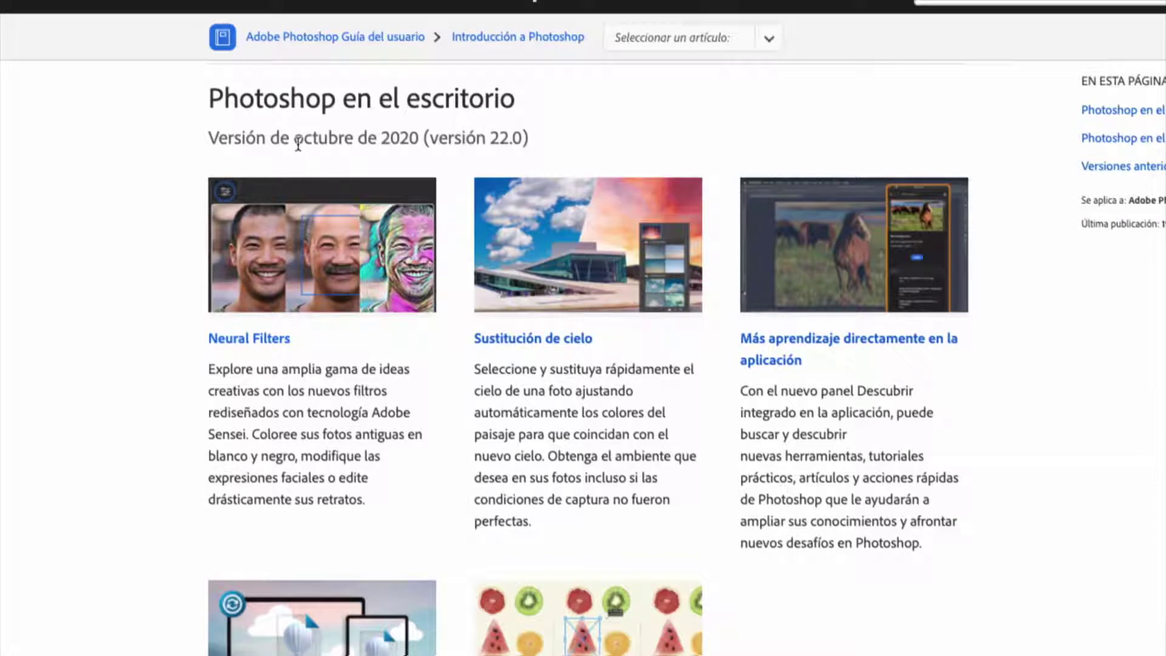
Step: Highlight the 'octubre de 2020' release date and 'versión 22.0' on the Help Center page
{"action": "left_click_drag", "start_coordinate": [294, 139], "coordinate": [419, 137]}
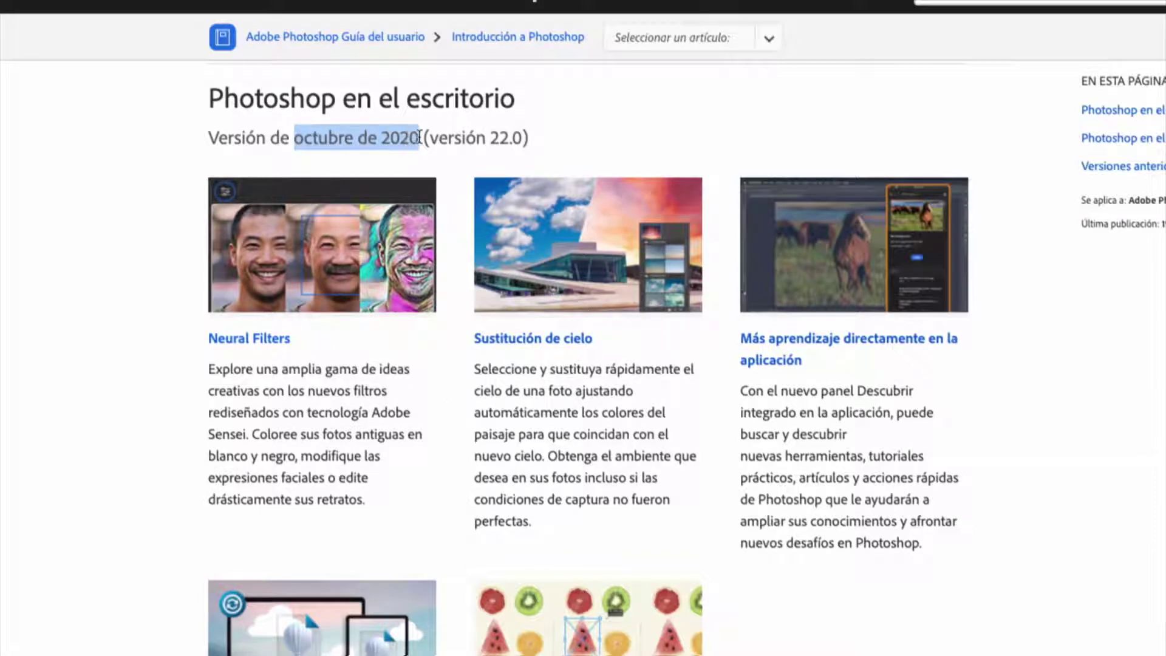
{"action": "left_click_drag", "start_coordinate": [430, 137], "coordinate": [523, 140]}
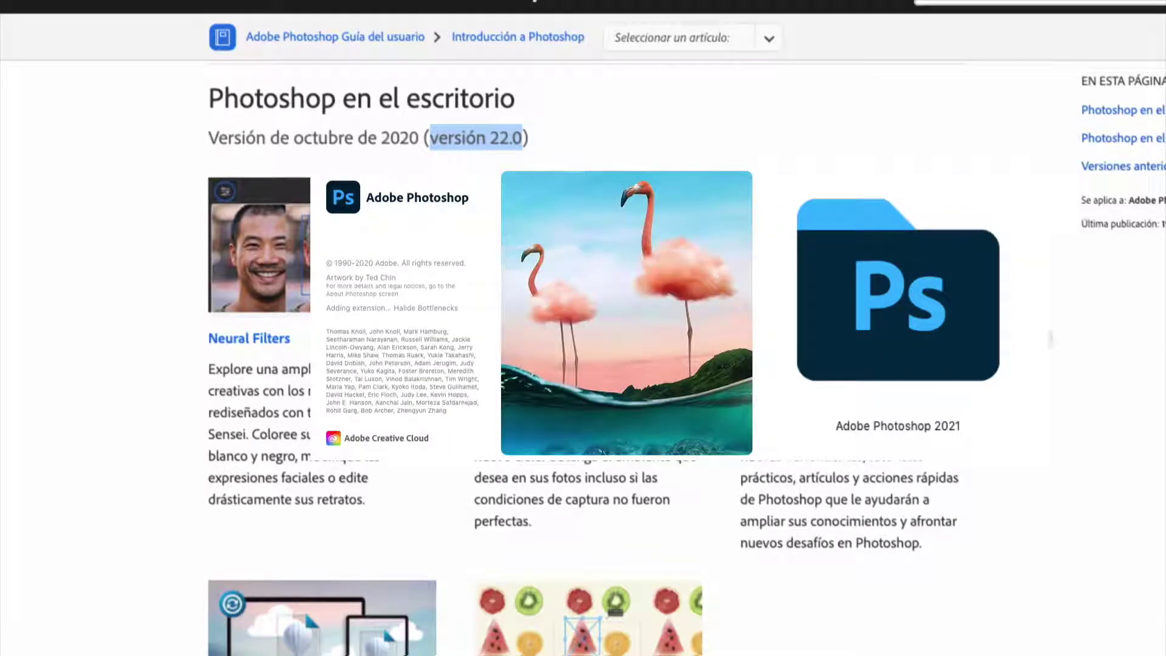
{"action": "left_click", "coordinate": [320, 138]}
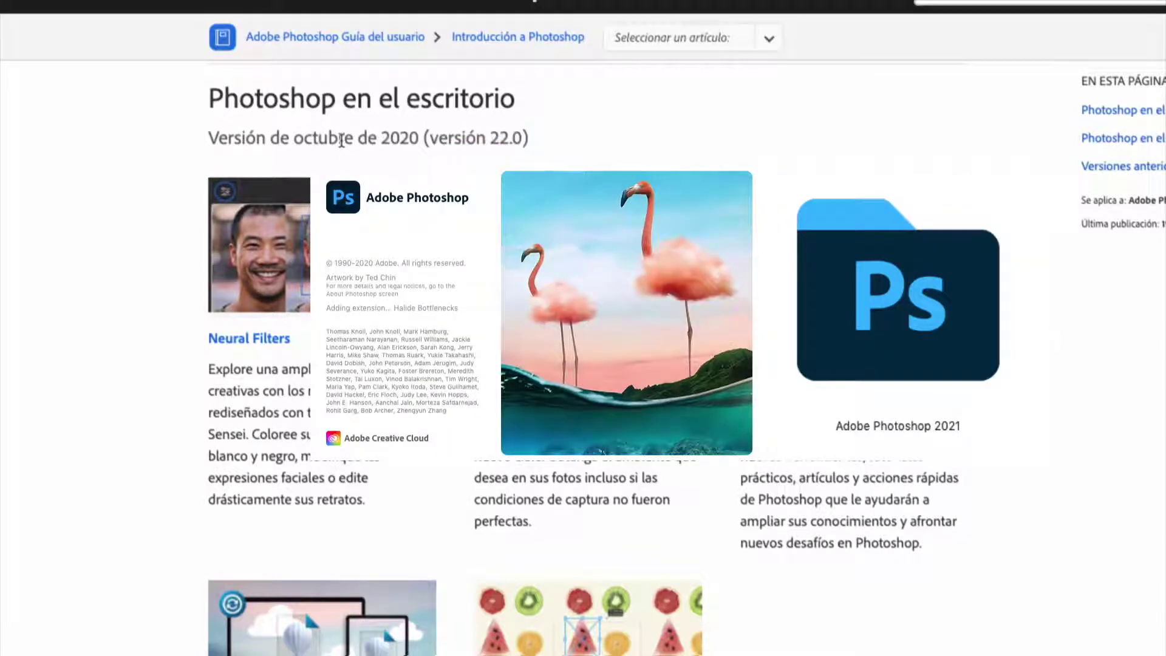
{"action": "left_click_drag", "start_coordinate": [304, 138], "coordinate": [519, 138]}
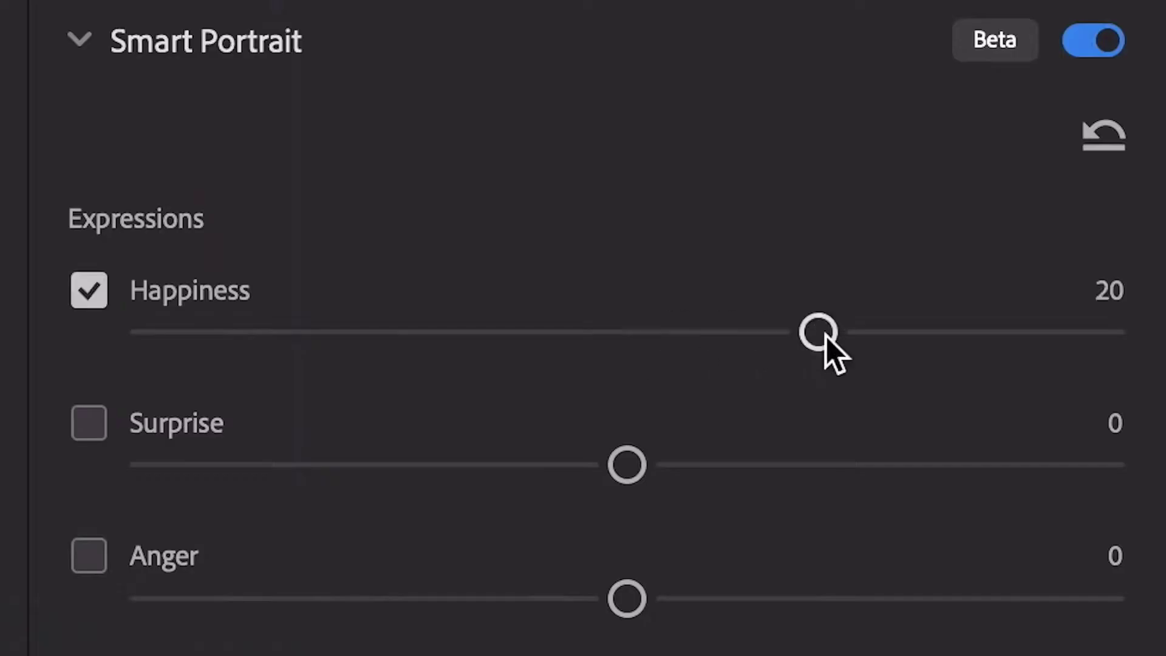
Step: Enable Smart Portrait and adjust the portrait's Happiness, light direction and head direction
{"action": "left_click_drag", "start_coordinate": [762, 332], "coordinate": [1156, 350]}
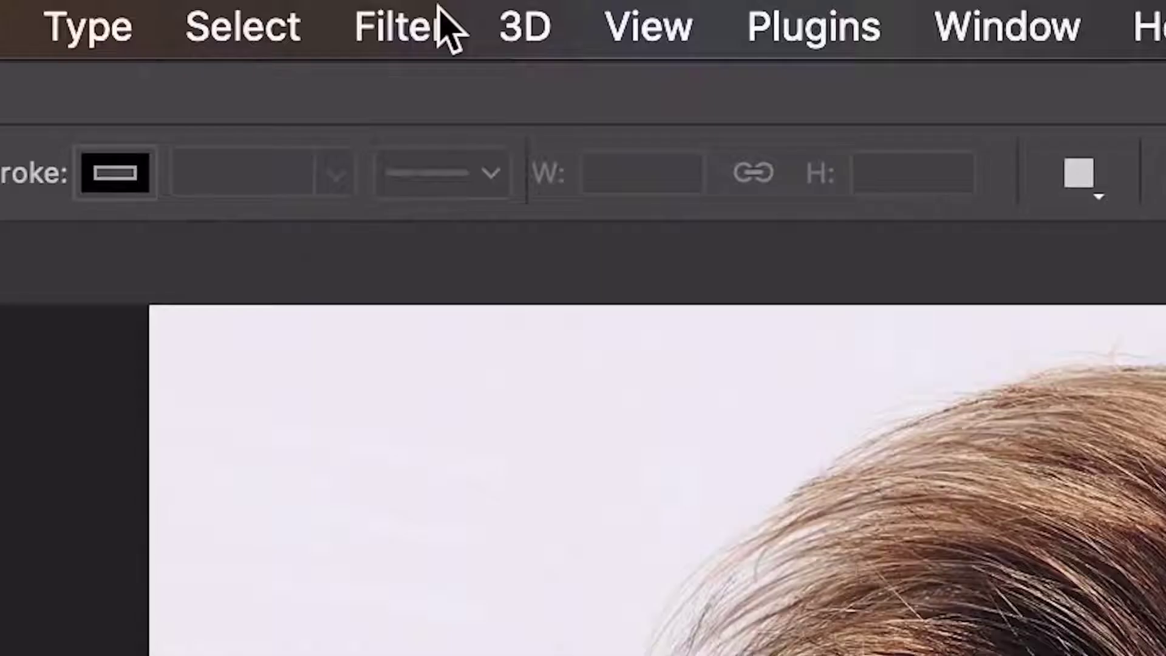
{"action": "left_click", "coordinate": [444, 24]}
{"action": "left_click", "coordinate": [746, 290]}
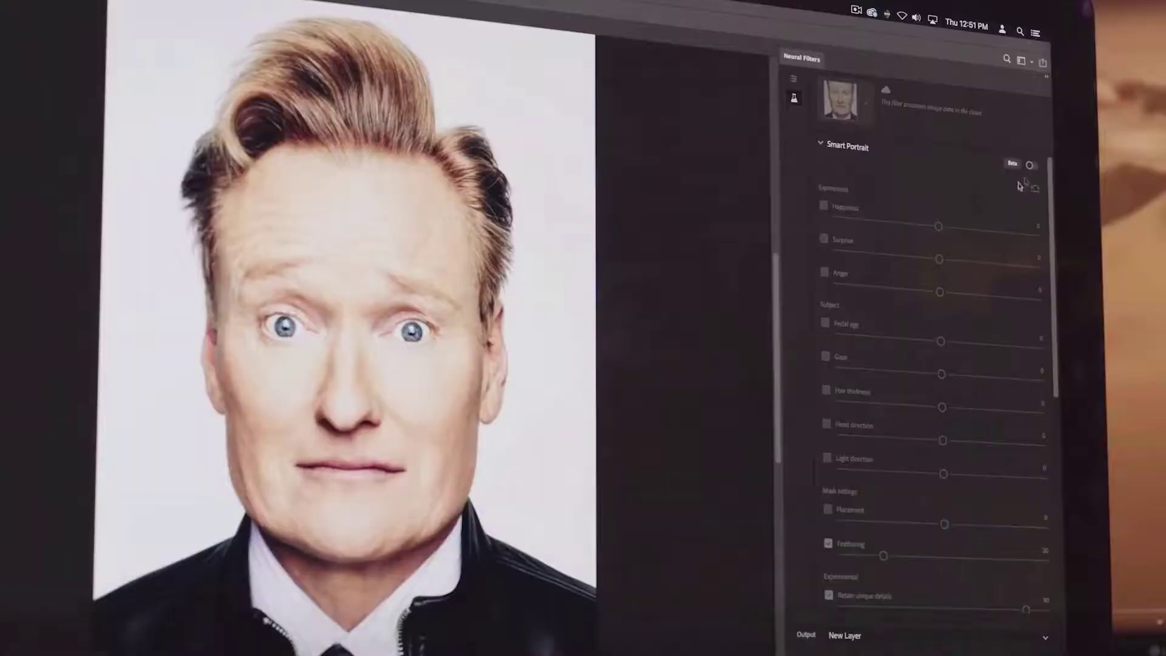
{"action": "left_click", "coordinate": [1032, 166]}
{"action": "mouse_move", "coordinate": [968, 484]}
{"action": "left_mouse_down"}
{"action": "mouse_move", "coordinate": [815, 484]}
{"action": "mouse_move", "coordinate": [1122, 485]}
{"action": "mouse_move", "coordinate": [849, 484]}
{"action": "mouse_move", "coordinate": [1036, 484]}
{"action": "left_mouse_up"}
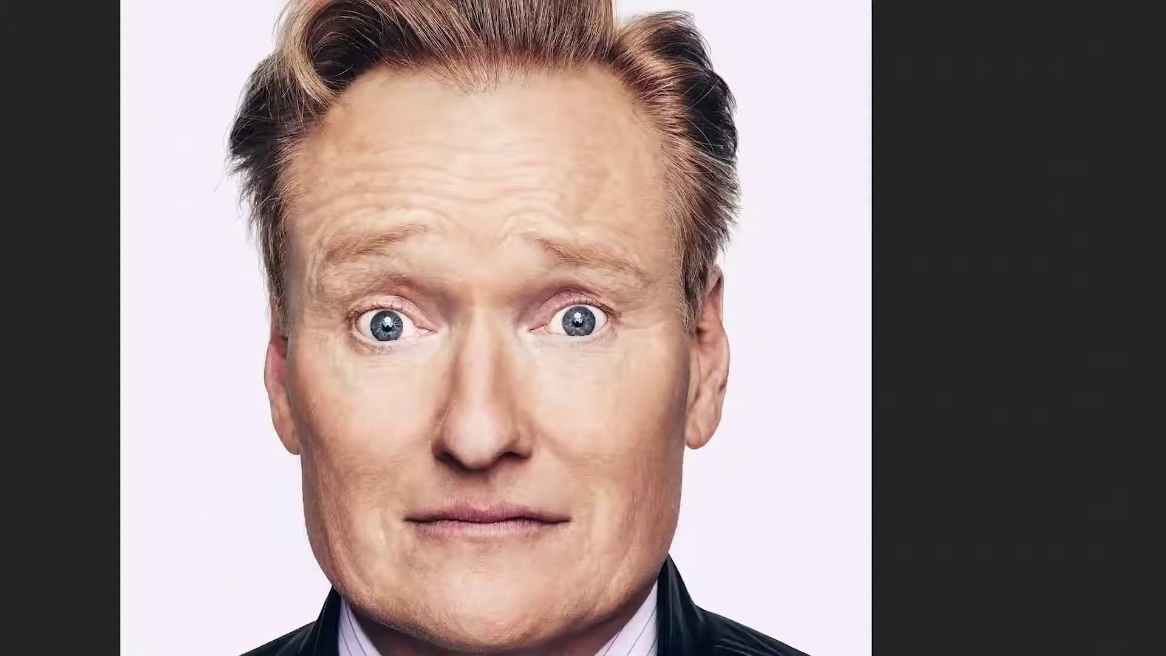
{"action": "mouse_move", "coordinate": [1028, 415]}
{"action": "left_mouse_down"}
{"action": "mouse_move", "coordinate": [937, 417]}
{"action": "mouse_move", "coordinate": [1072, 415]}
{"action": "left_mouse_up"}
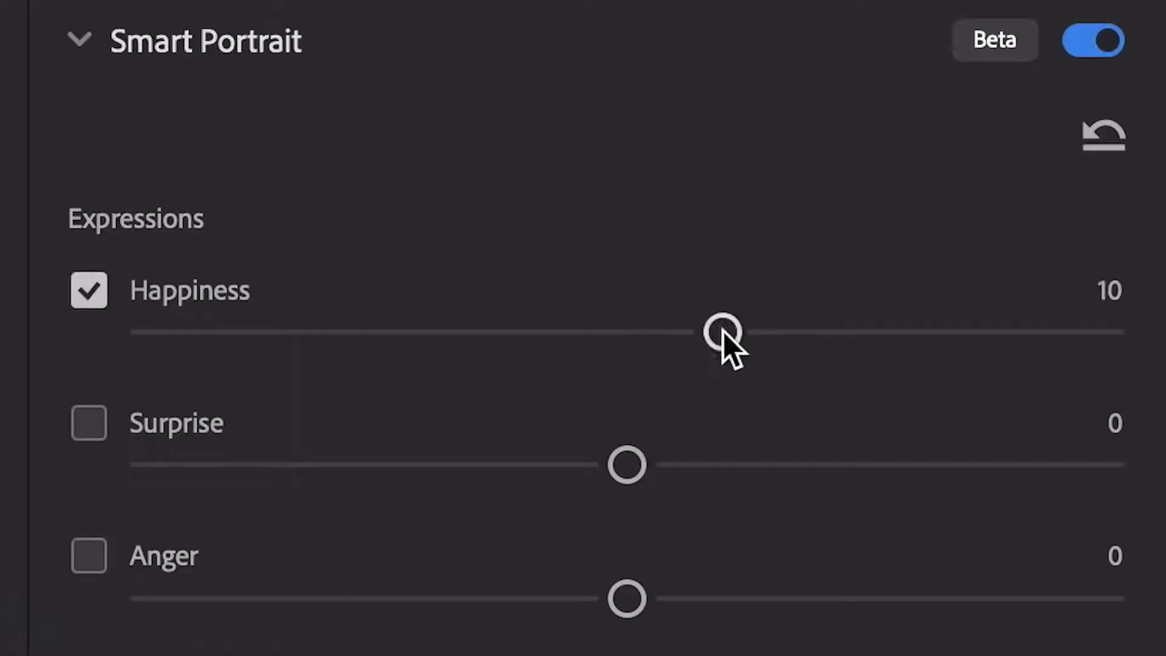
{"action": "left_click_drag", "start_coordinate": [725, 343], "coordinate": [1160, 352]}
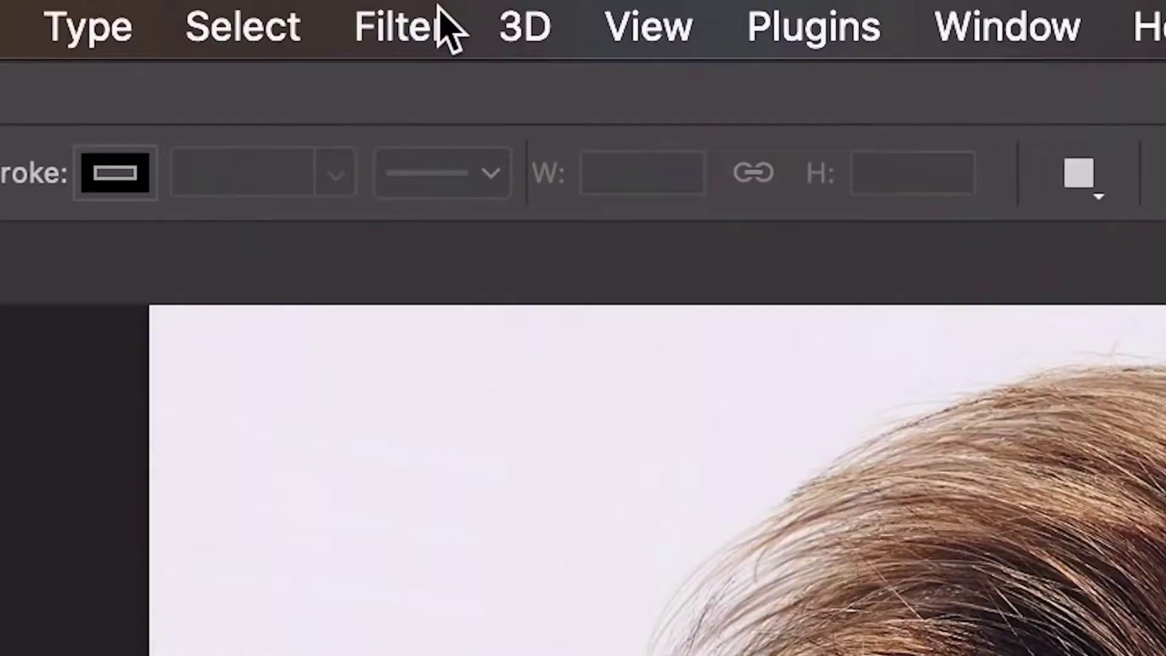
Step: Reopen Neural Filters and shift the Smart Portrait light direction to -20
{"action": "left_click", "coordinate": [446, 28]}
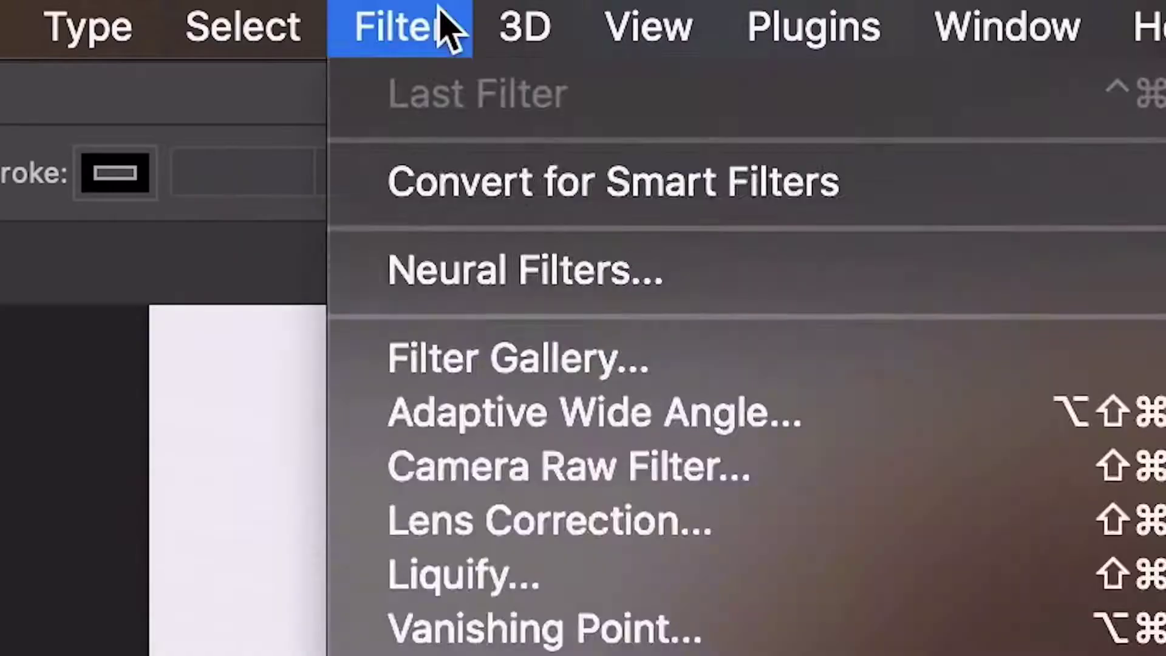
{"action": "left_click", "coordinate": [749, 301]}
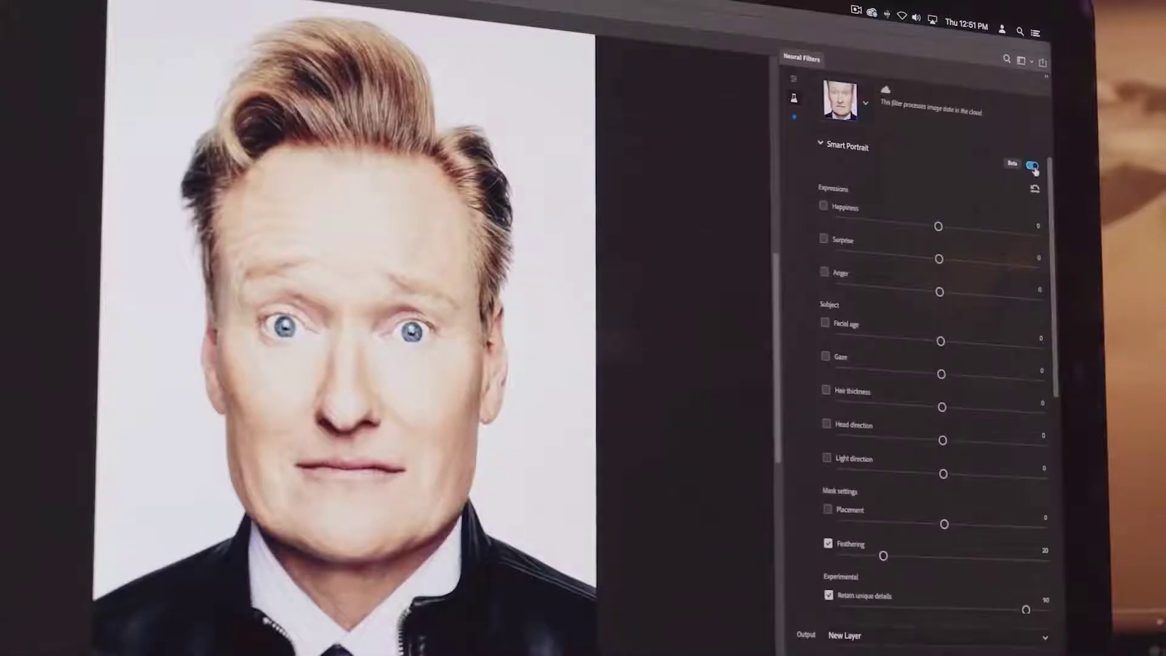
{"action": "left_click_drag", "start_coordinate": [514, 374], "coordinate": [412, 373]}
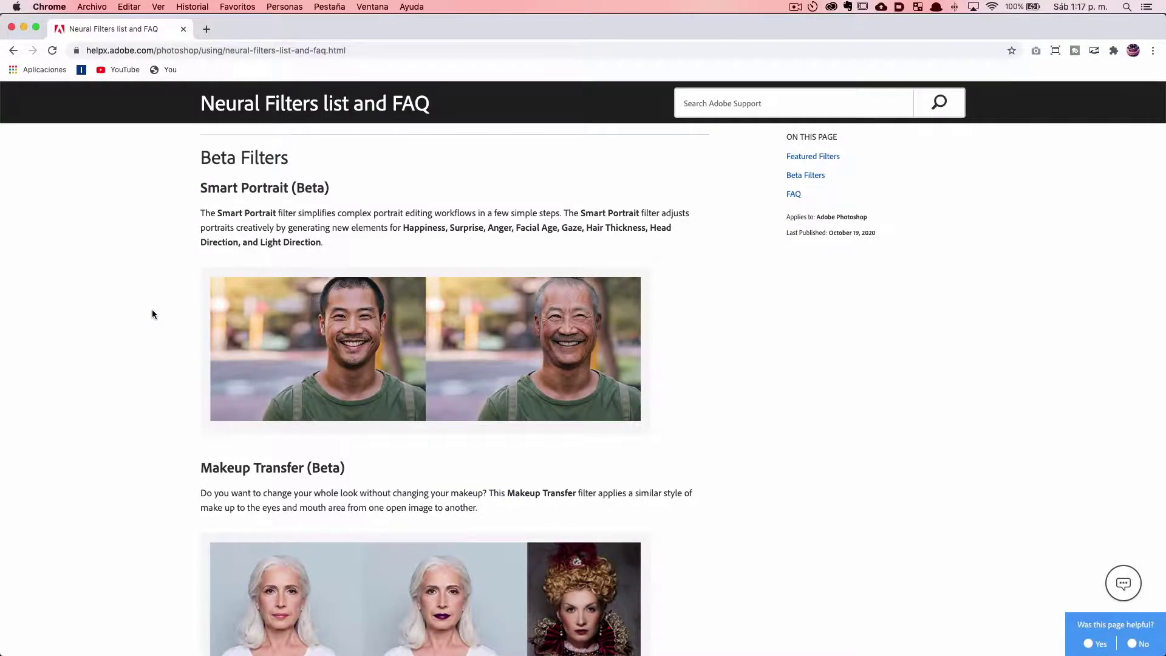
Step: Scroll the Neural Filters FAQ page down past Depth-Aware Haze and Colorize to Super Zoom
{"action": "scroll", "coordinate": [152, 312], "scroll_direction": "up", "scroll_amount": 4}
{"action": "scroll", "coordinate": [152, 312], "scroll_direction": "up", "scroll_amount": 4}
{"action": "scroll", "coordinate": [151, 312], "scroll_direction": "up", "scroll_amount": 3}
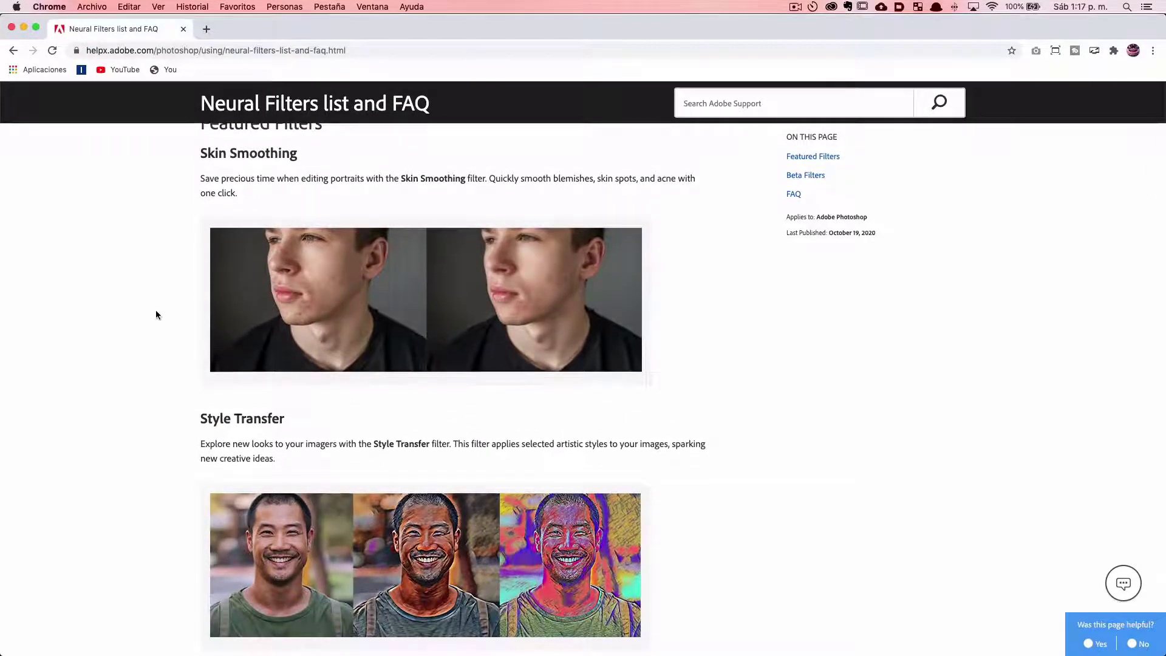
{"action": "scroll", "coordinate": [155, 312], "scroll_direction": "up", "scroll_amount": 1}
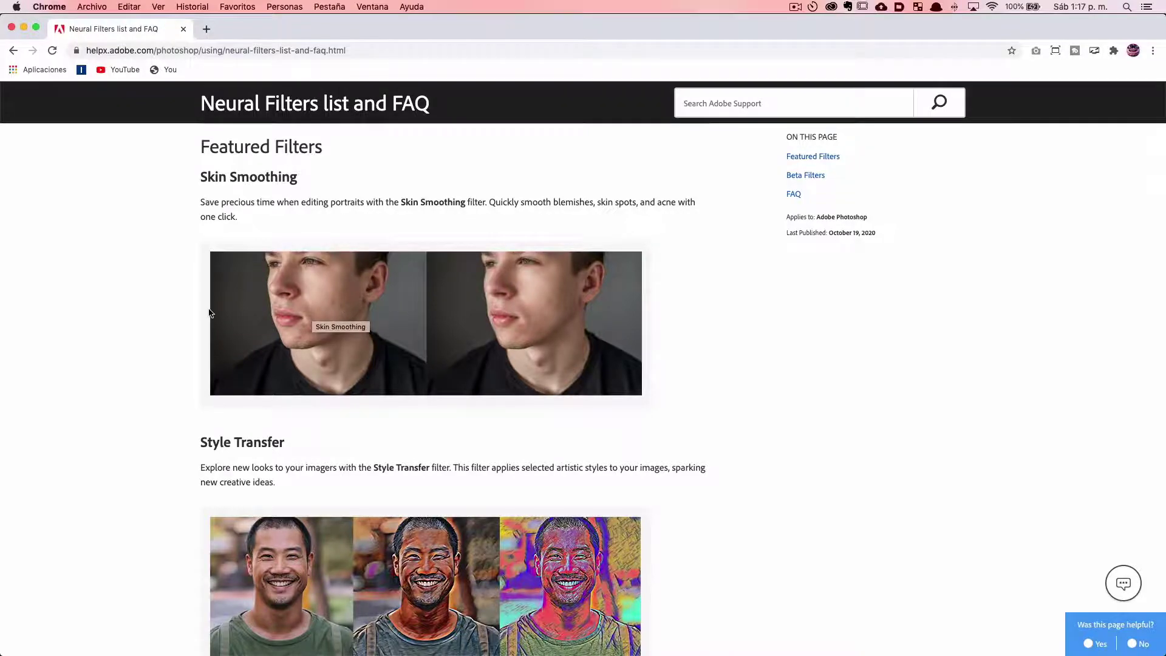
{"action": "scroll", "coordinate": [211, 312], "scroll_direction": "down", "scroll_amount": 4}
{"action": "scroll", "coordinate": [296, 326], "scroll_direction": "down", "scroll_amount": 5}
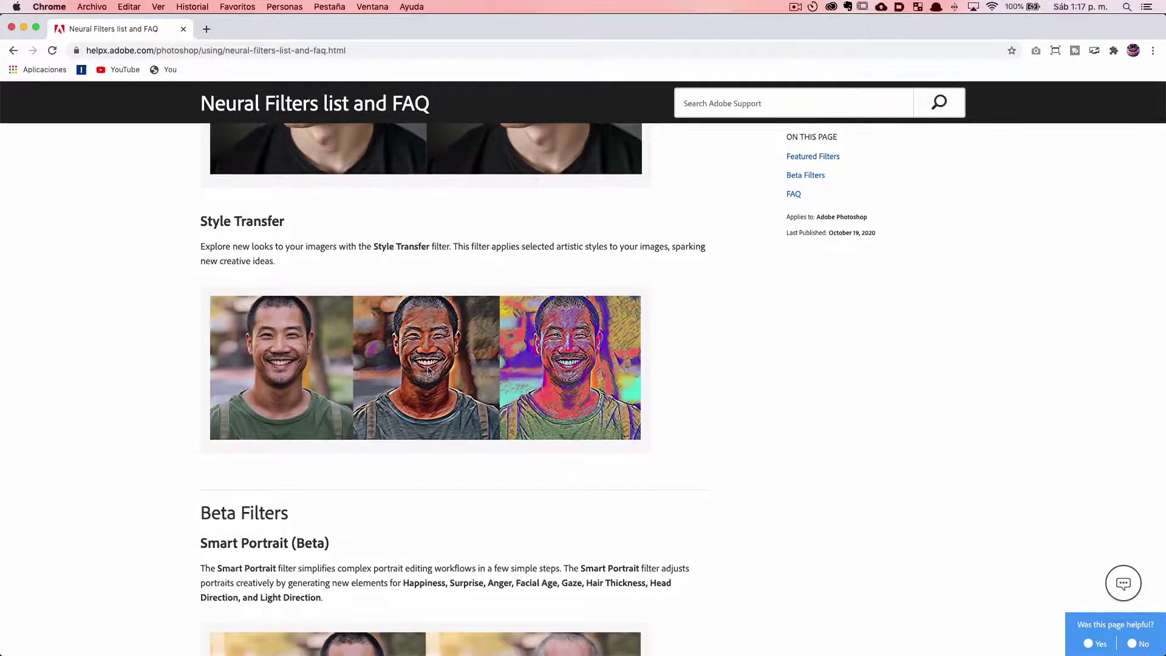
{"action": "scroll", "coordinate": [419, 358], "scroll_direction": "down", "scroll_amount": 1}
{"action": "scroll", "coordinate": [419, 358], "scroll_direction": "down", "scroll_amount": 10}
{"action": "scroll", "coordinate": [418, 358], "scroll_direction": "down", "scroll_amount": 4}
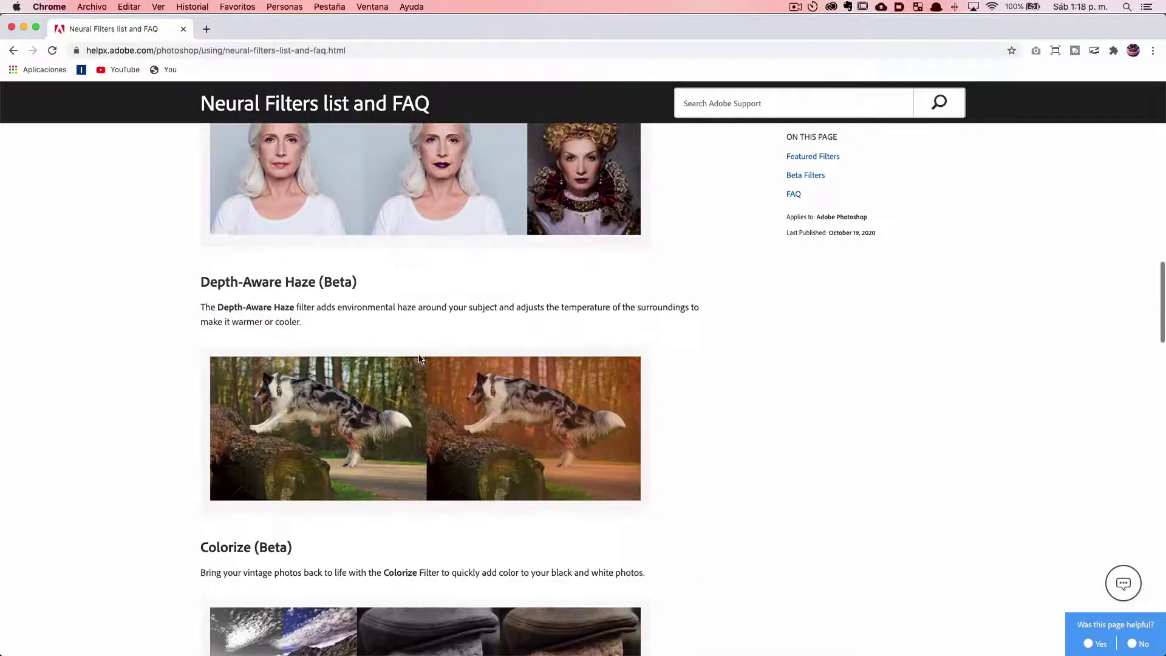
{"action": "scroll", "coordinate": [419, 358], "scroll_direction": "down", "scroll_amount": 4}
{"action": "scroll", "coordinate": [419, 358], "scroll_direction": "down", "scroll_amount": 3}
{"action": "scroll", "coordinate": [419, 358], "scroll_direction": "down", "scroll_amount": 5}
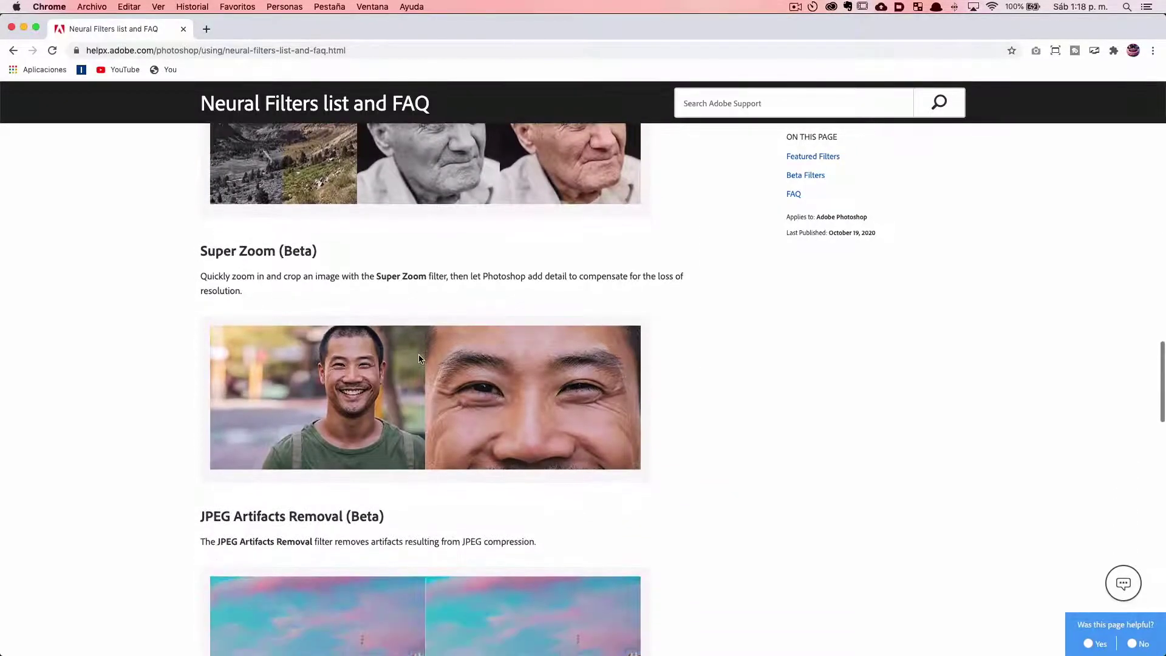
{"action": "scroll", "coordinate": [419, 358], "scroll_direction": "down", "scroll_amount": 2}
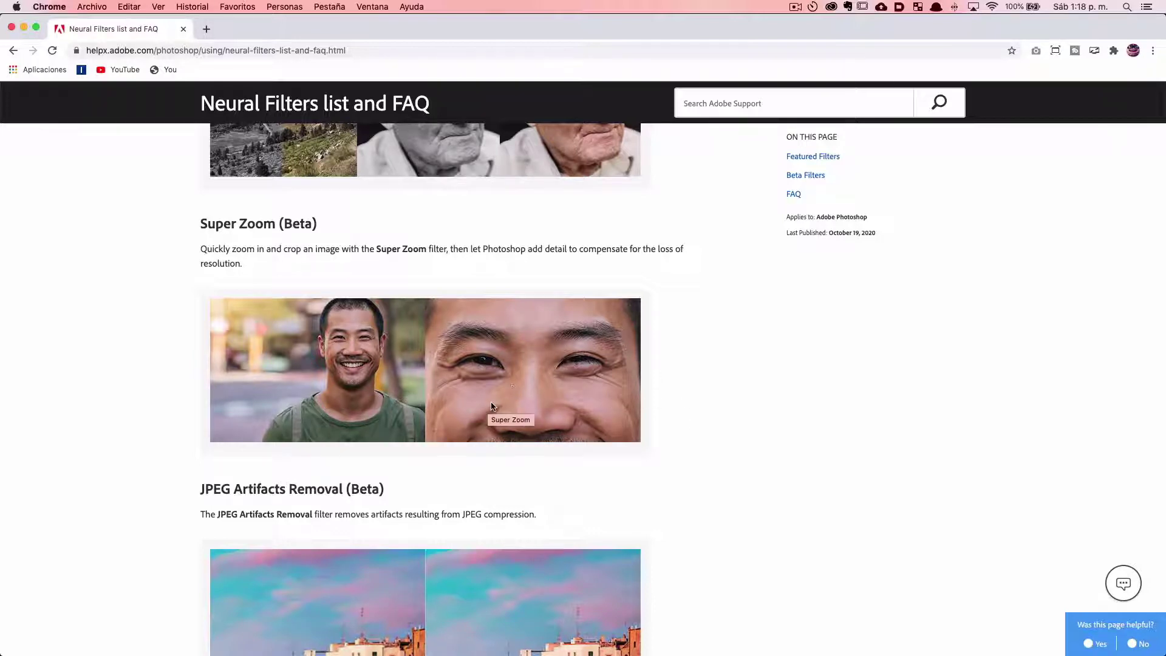
{"action": "scroll", "coordinate": [493, 406], "scroll_direction": "down", "scroll_amount": 2}
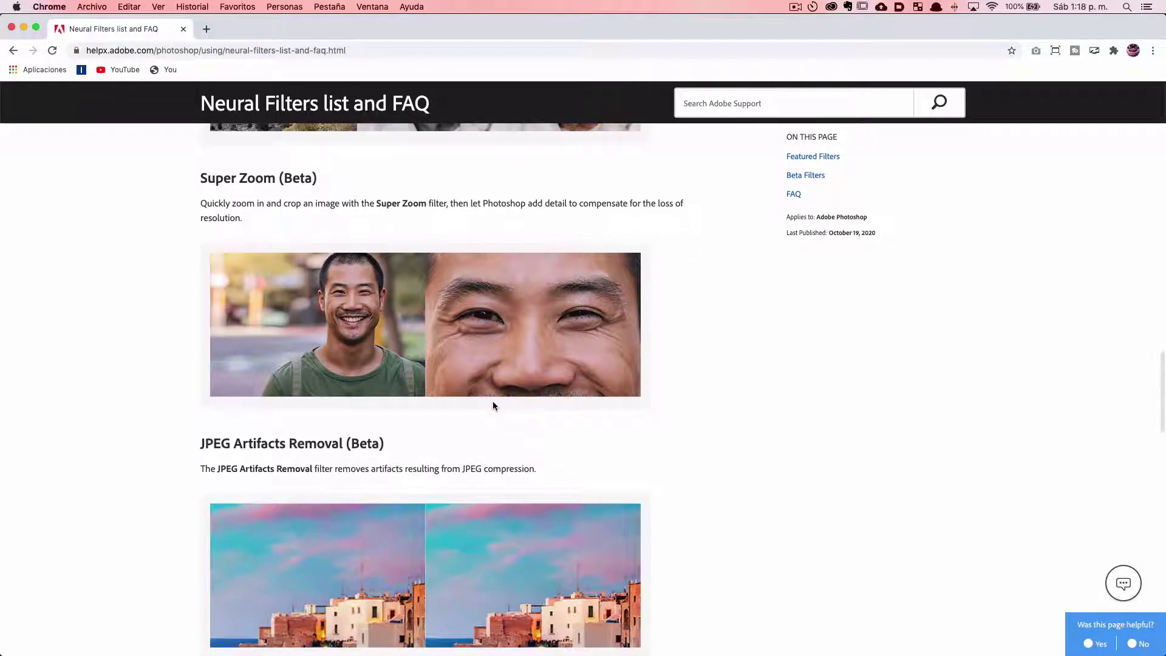
Step: Highlight the JPEG Artifacts Removal heading and Super Zoom's Beta label on the help page
{"action": "scroll", "coordinate": [413, 364], "scroll_direction": "down", "scroll_amount": 5}
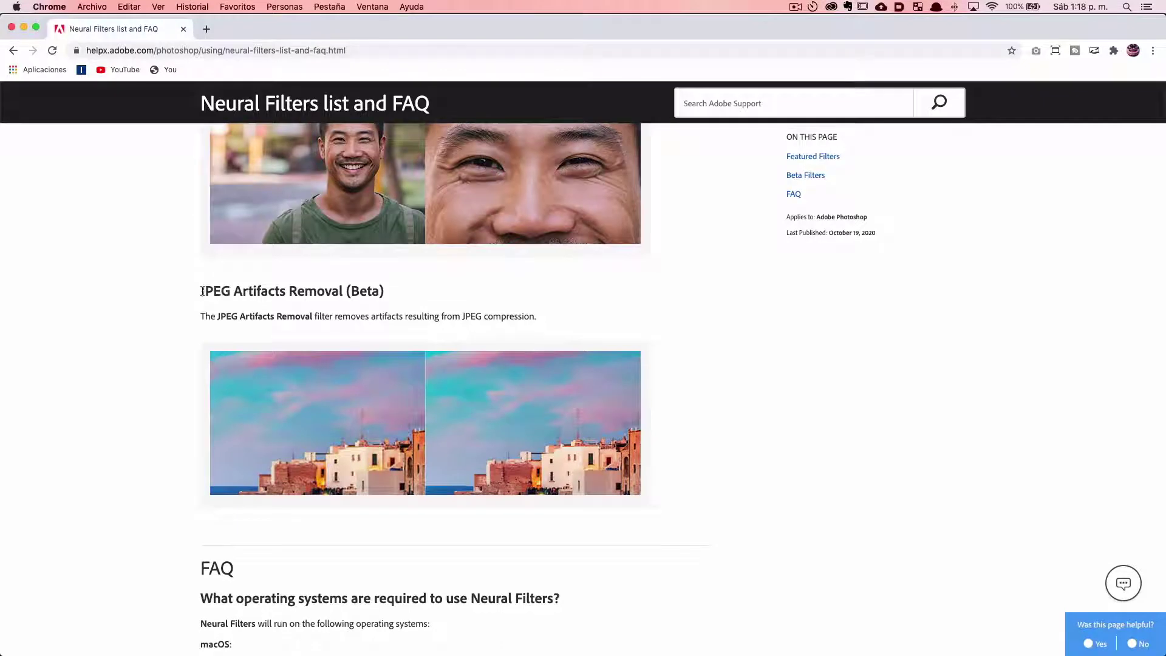
{"action": "mouse_move", "coordinate": [201, 291]}
{"action": "left_mouse_down"}
{"action": "mouse_move", "coordinate": [347, 291]}
{"action": "mouse_move", "coordinate": [333, 292]}
{"action": "left_mouse_up"}
{"action": "scroll", "coordinate": [348, 300], "scroll_direction": "up", "scroll_amount": 5}
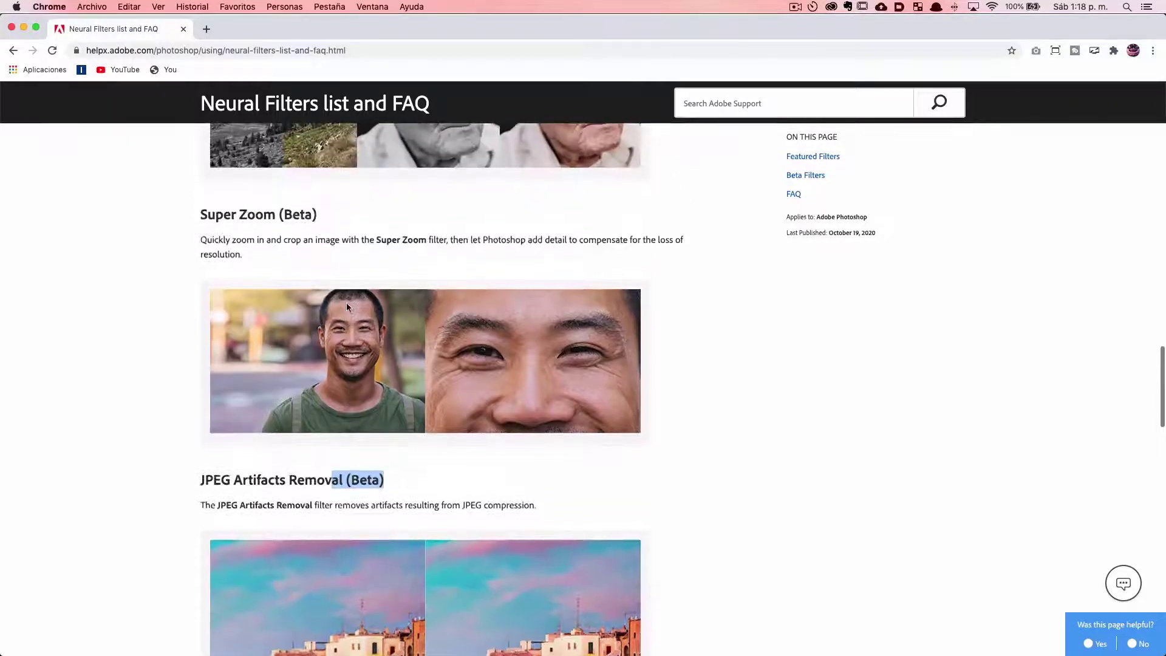
{"action": "left_click_drag", "start_coordinate": [319, 221], "coordinate": [276, 221]}
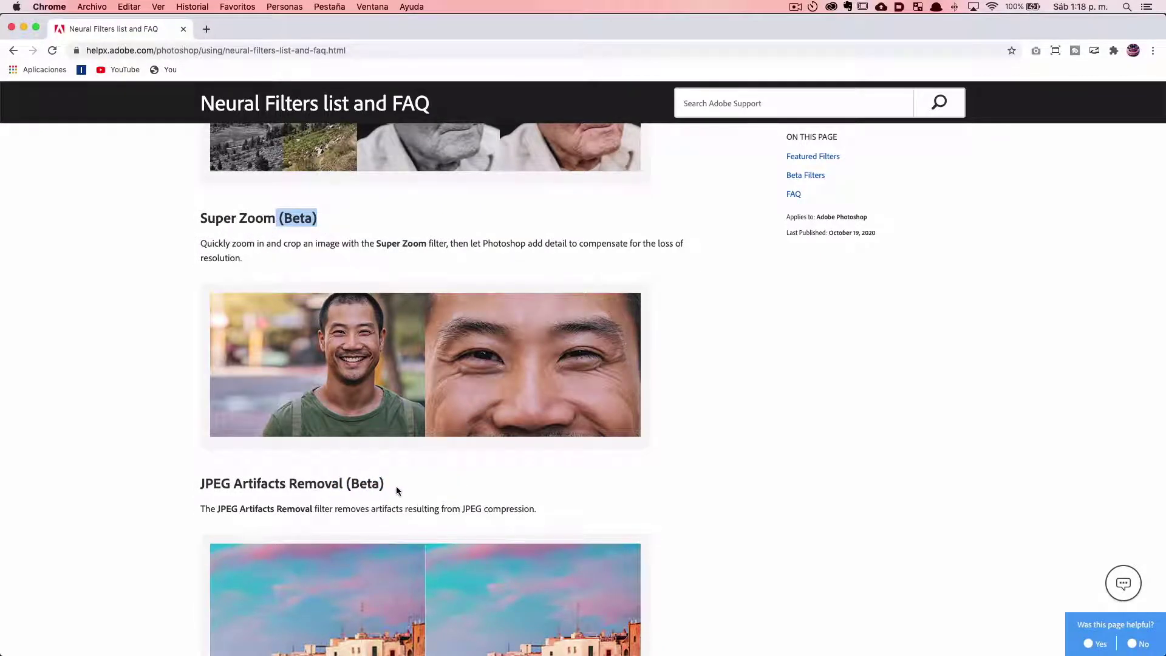
{"action": "scroll", "coordinate": [397, 489], "scroll_direction": "down", "scroll_amount": 5}
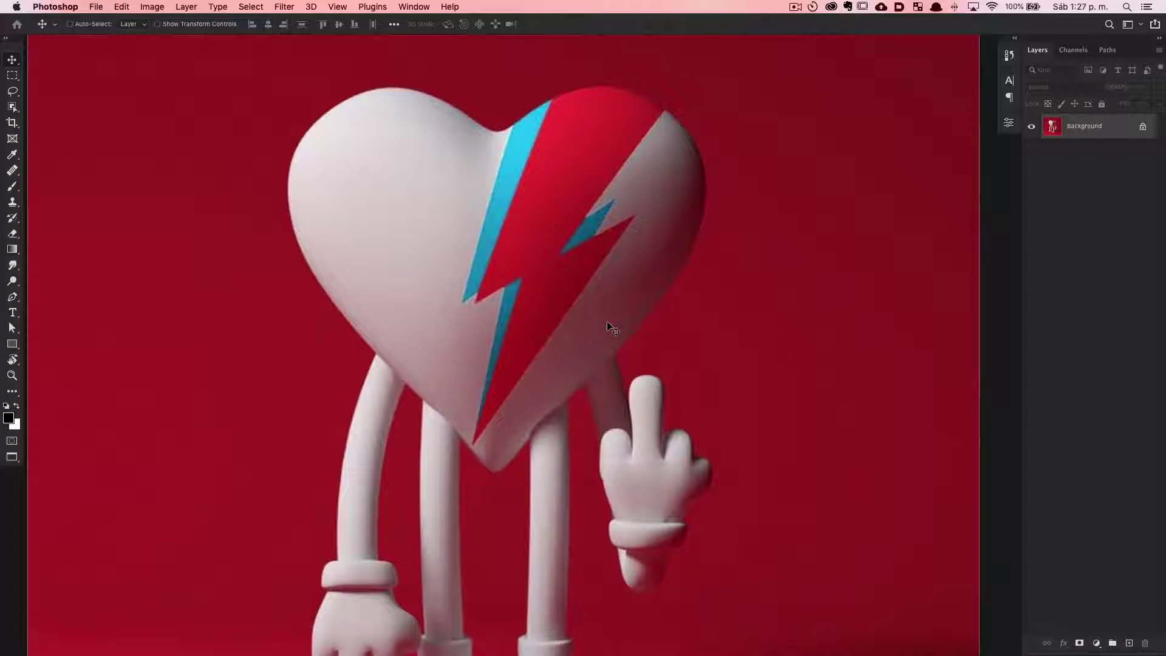
Step: Open Filter > Neural Filters for the heart character image
{"action": "scroll", "coordinate": [610, 328], "scroll_direction": "right", "scroll_amount": 2}
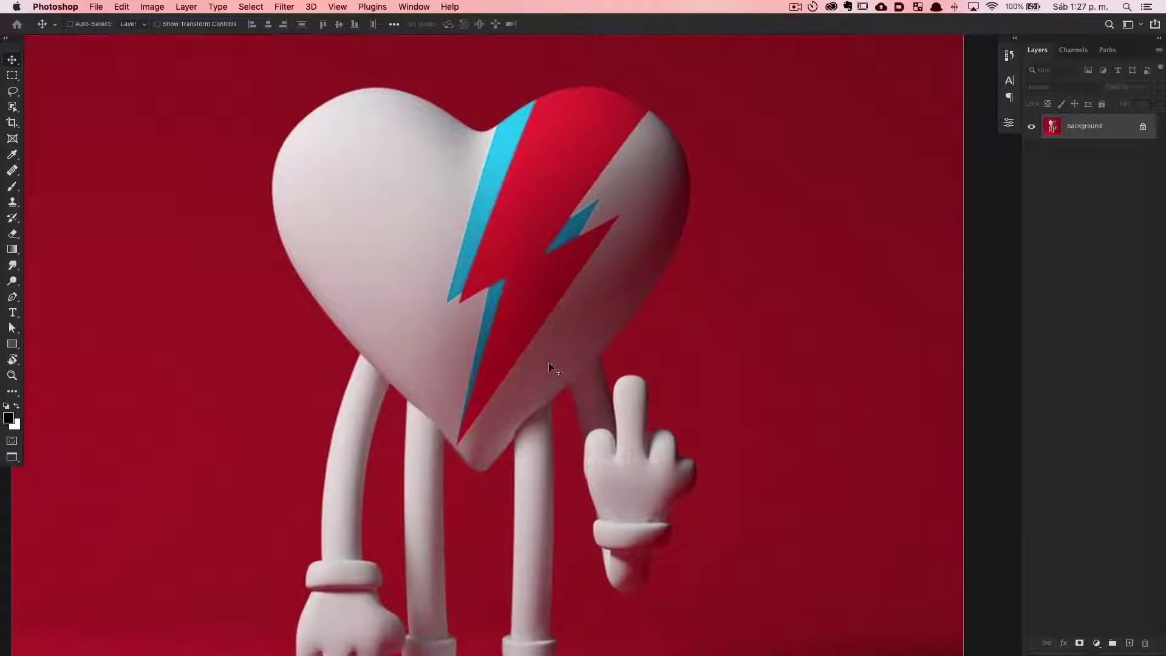
{"action": "left_click", "coordinate": [288, 6]}
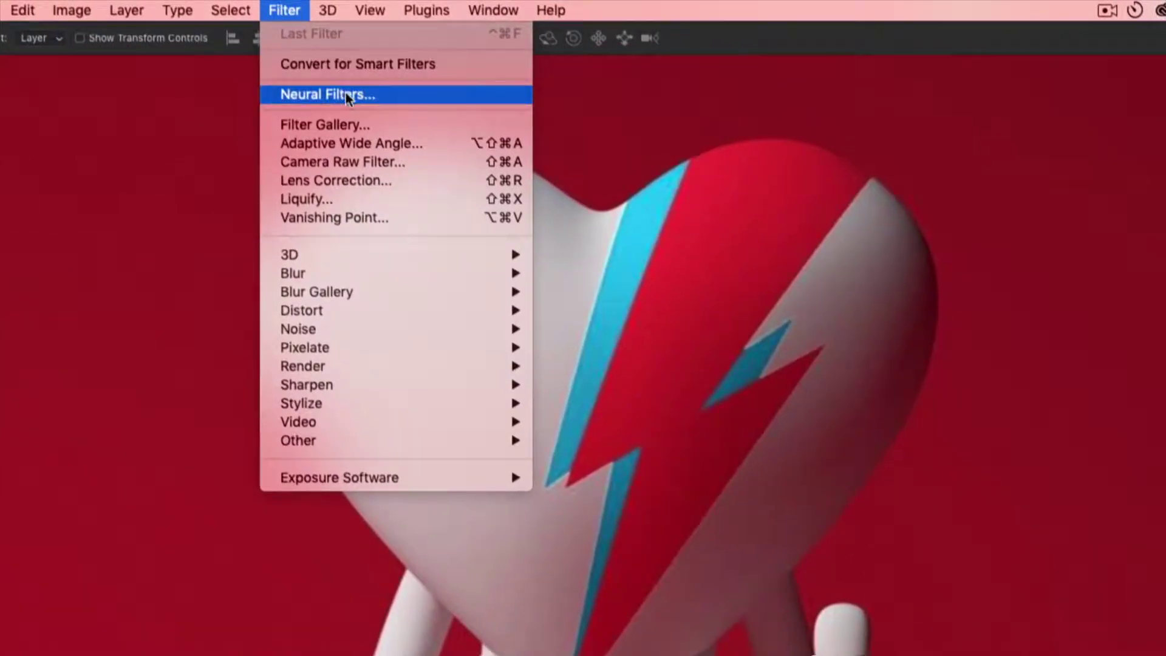
{"action": "left_click", "coordinate": [340, 94]}
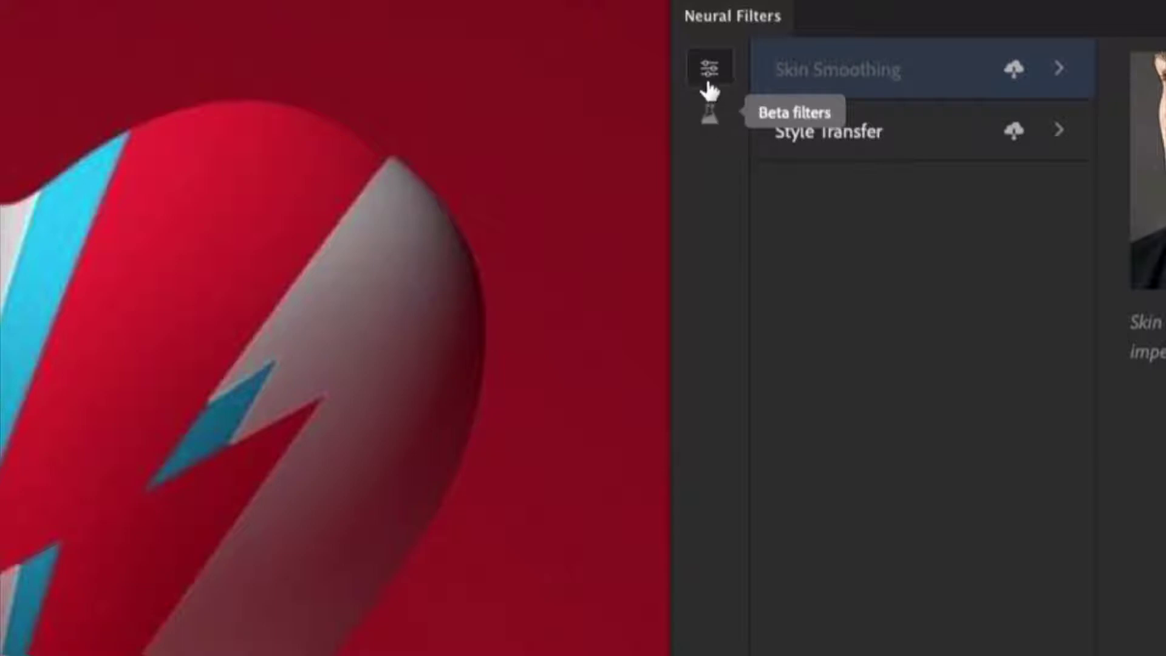
Step: Show the Beta filters and switch on JPEG Artifacts Removal for the heart image
{"action": "left_click", "coordinate": [709, 122]}
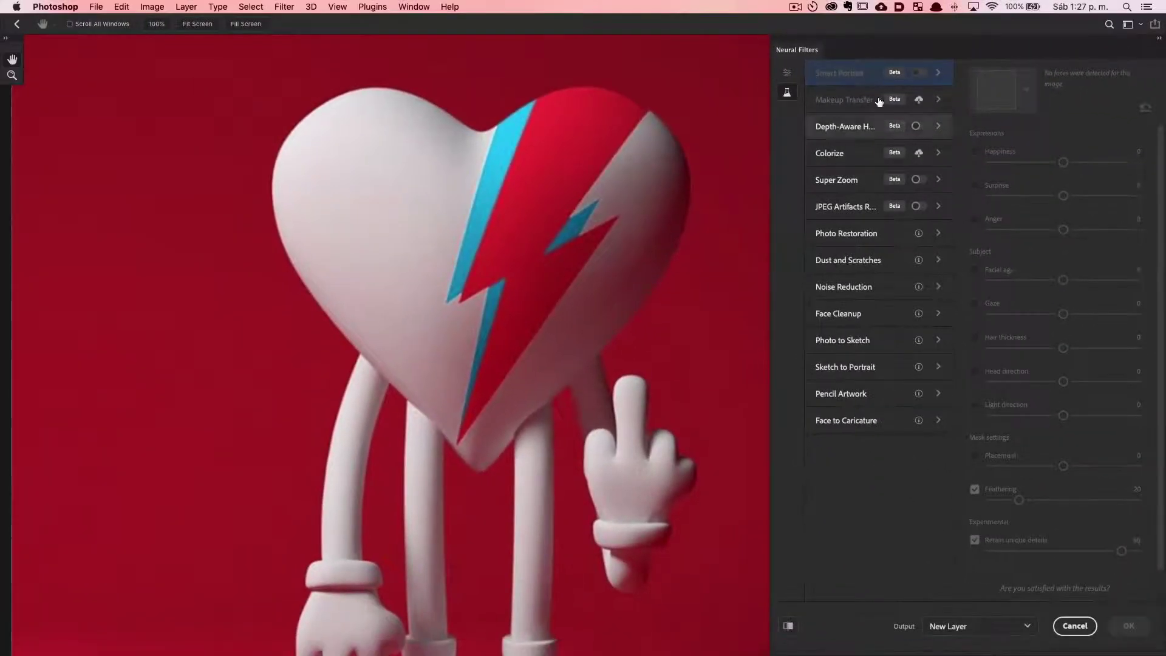
{"action": "left_click", "coordinate": [922, 180]}
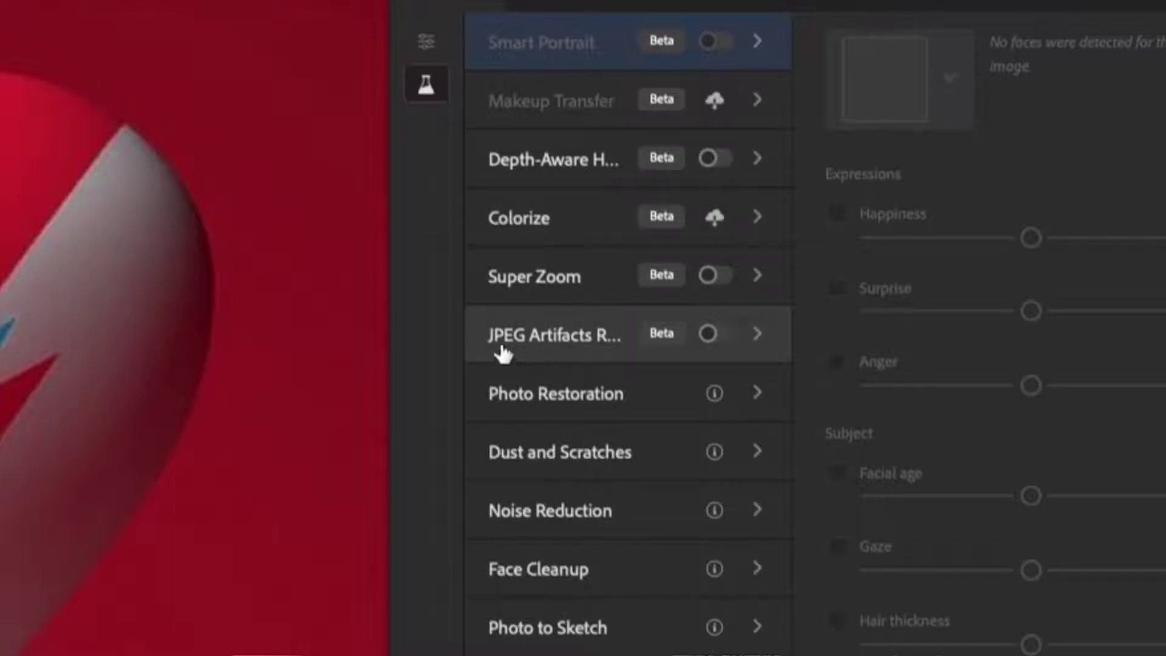
{"action": "mouse_move", "coordinate": [845, 205]}
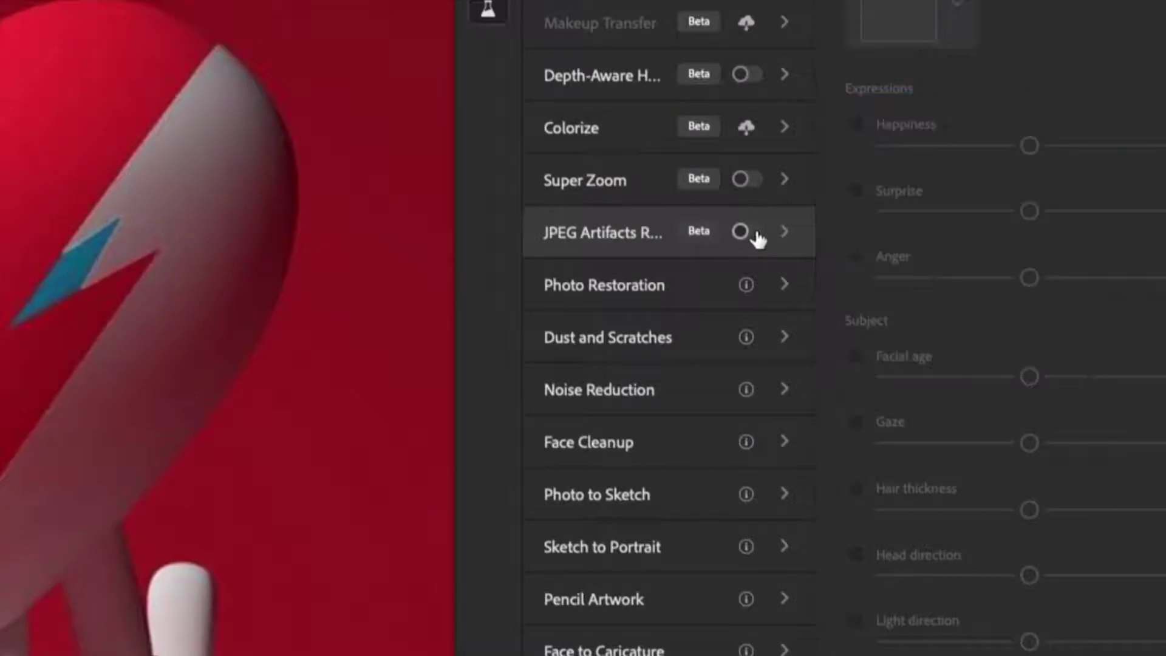
{"action": "left_click", "coordinate": [893, 228]}
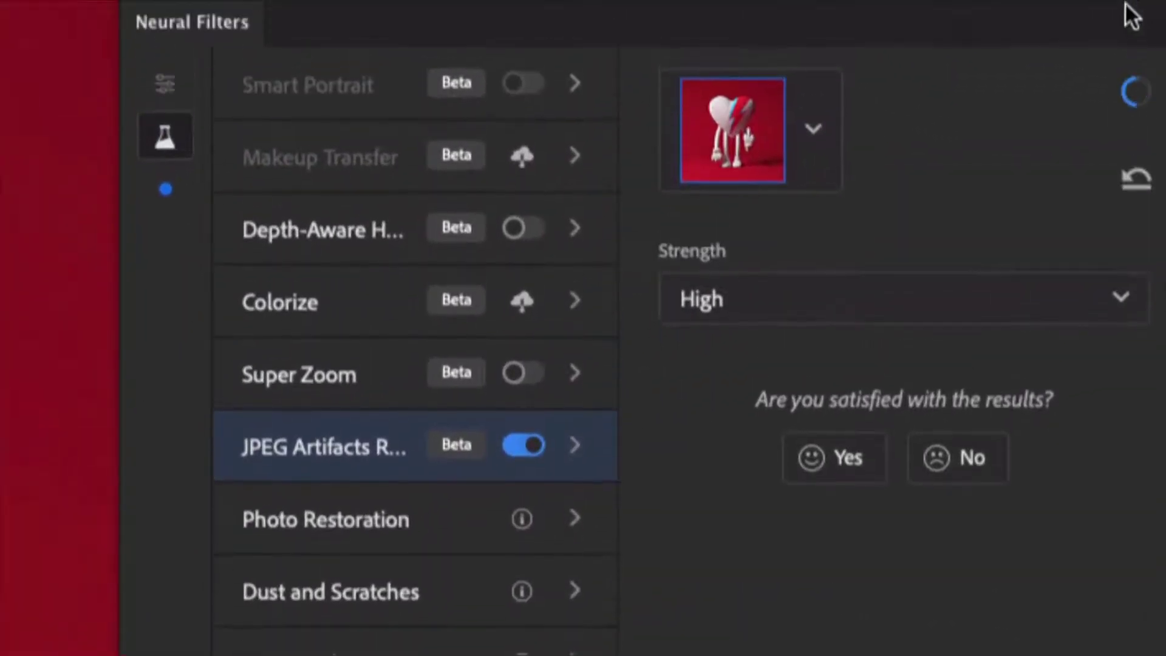
{"action": "left_click", "coordinate": [905, 296]}
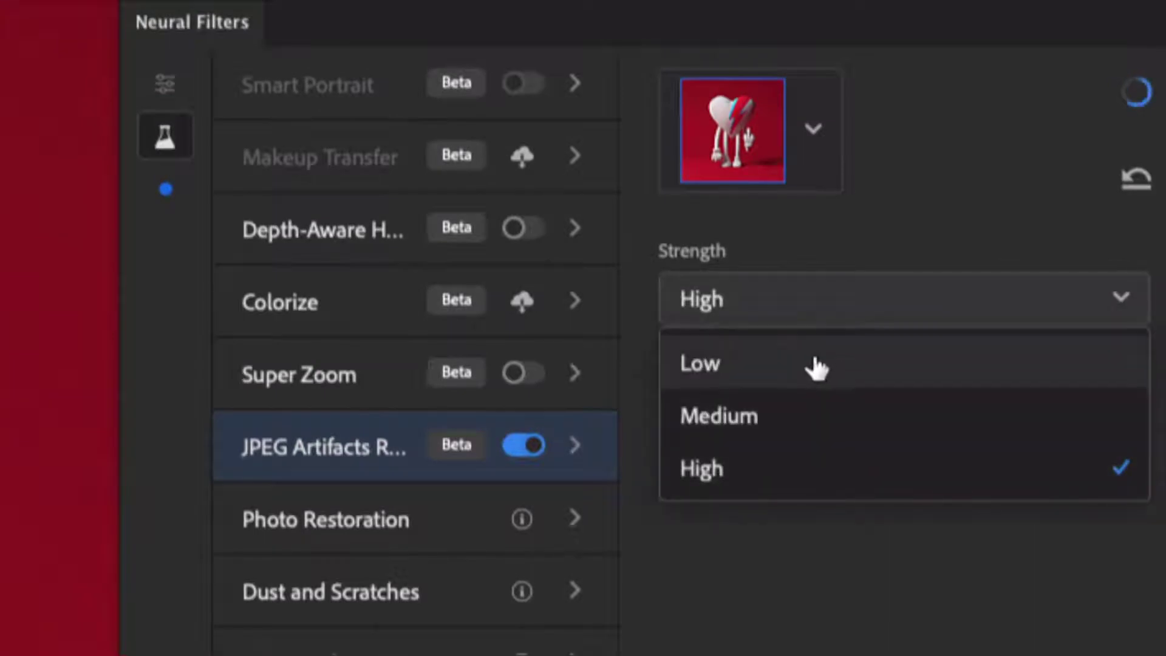
{"action": "left_click", "coordinate": [1020, 163]}
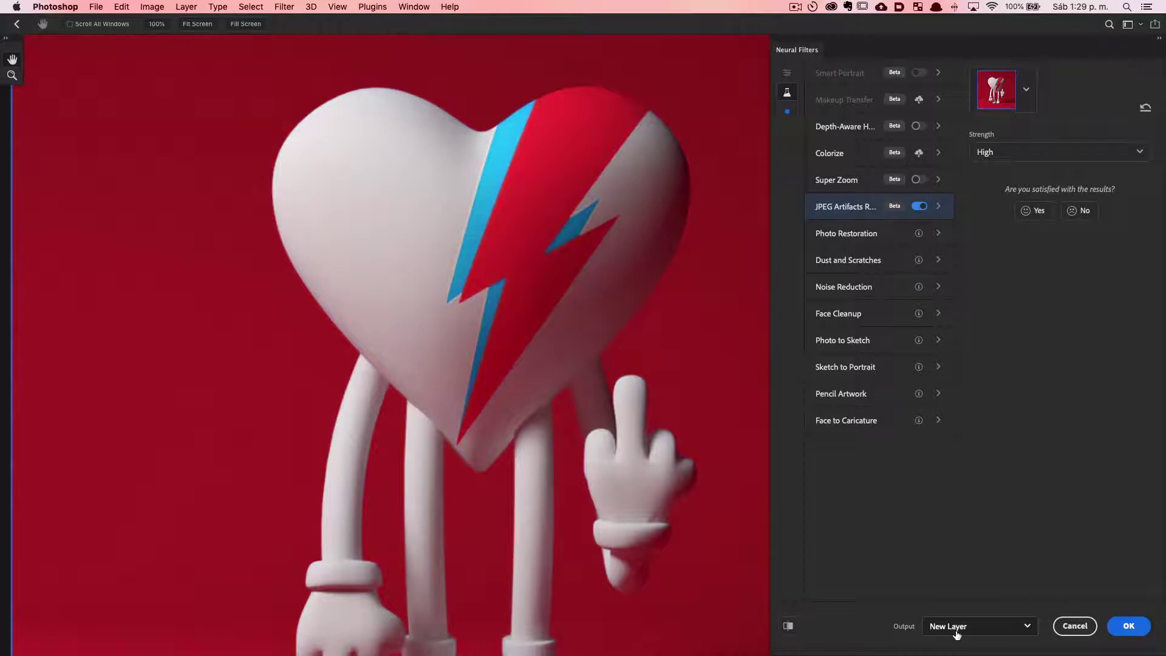
Step: Apply JPEG Artifacts Removal to the heart with Output set to New Layer
{"action": "left_click", "coordinate": [985, 633]}
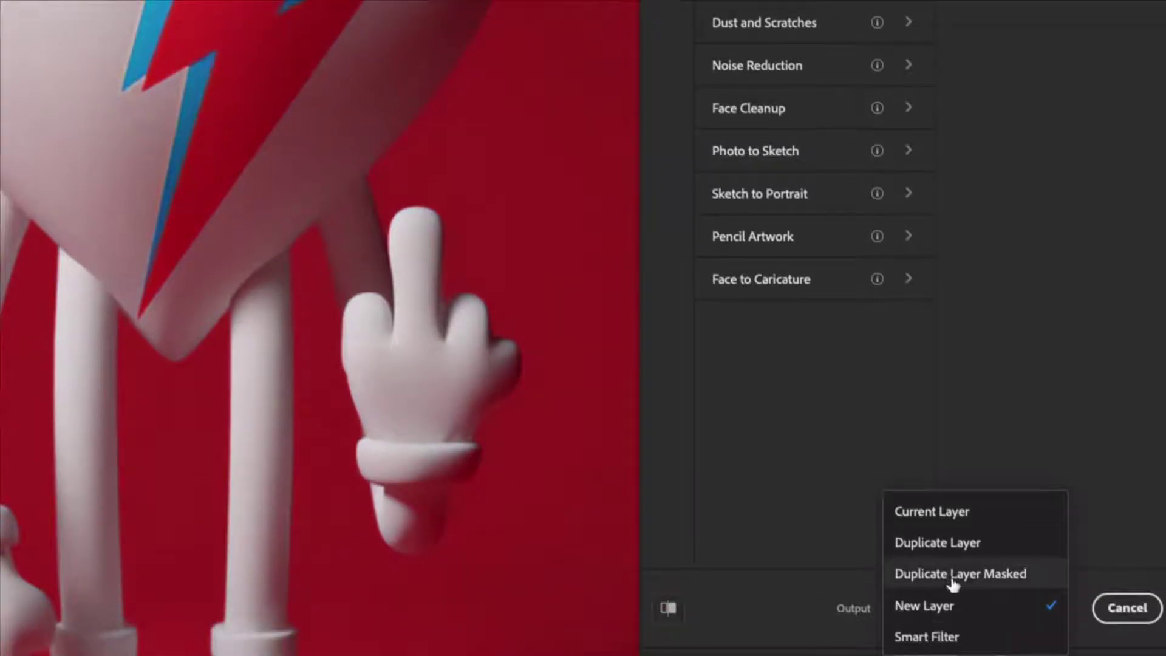
{"action": "left_click", "coordinate": [796, 602]}
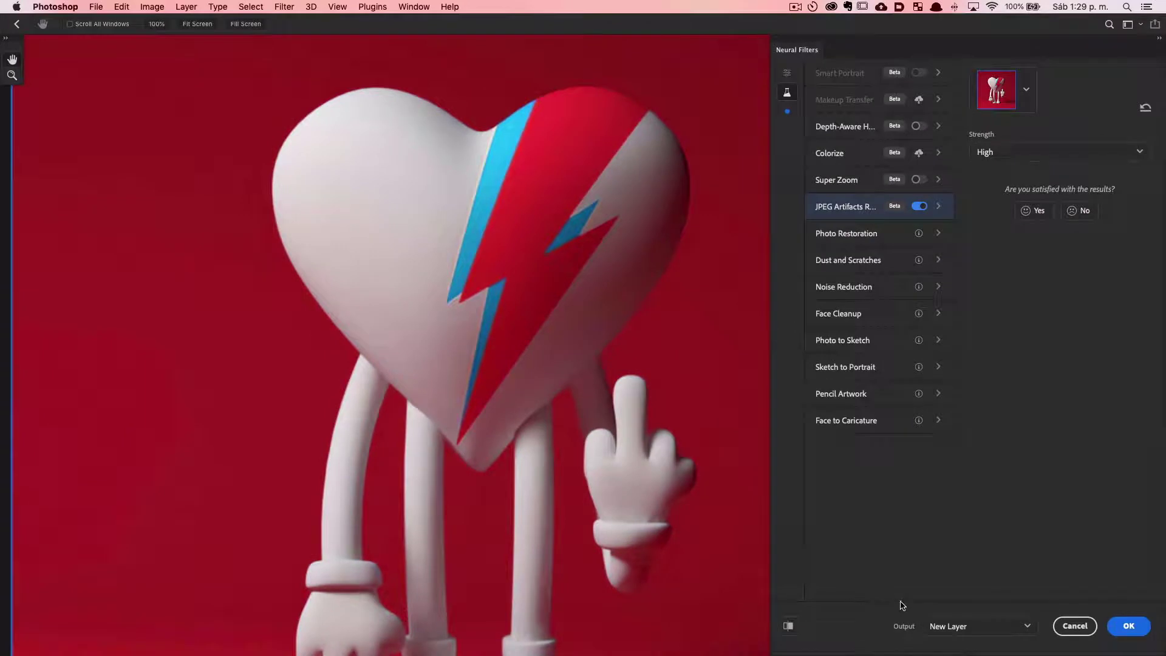
{"action": "left_click", "coordinate": [1126, 629]}
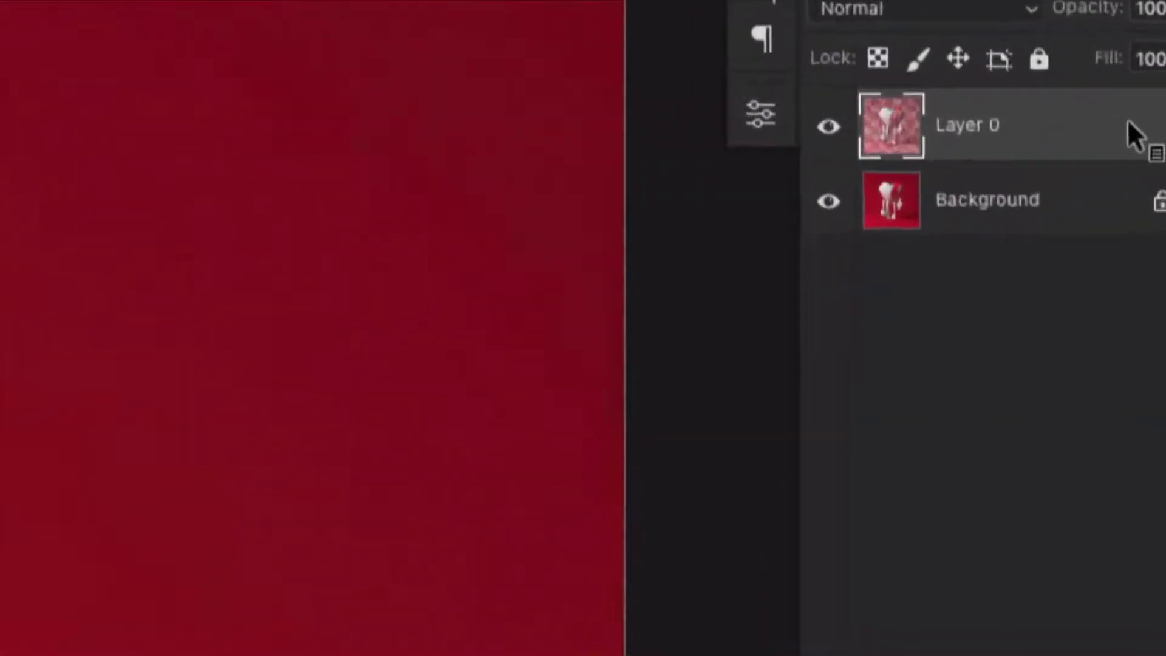
Step: Zoom in and toggle Layer 0 visibility to compare the heart before and after filtering
{"action": "left_click", "coordinate": [770, 128], "text": "alt"}
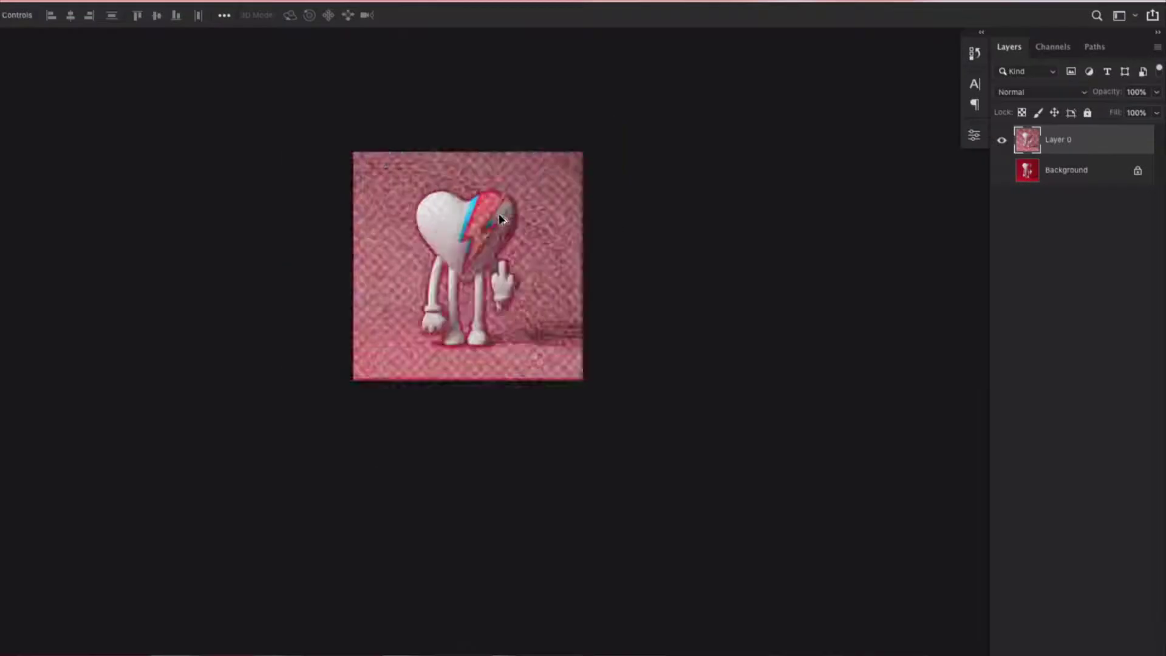
{"action": "left_click", "coordinate": [1002, 172]}
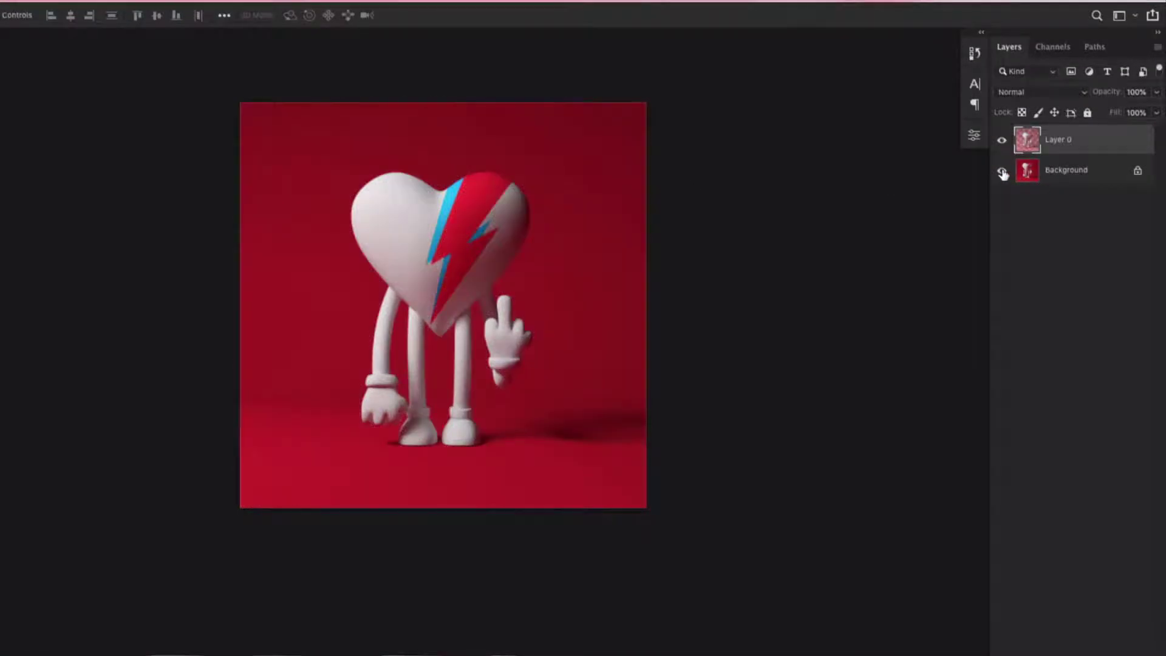
{"action": "scroll", "coordinate": [353, 233], "scroll_direction": "up", "scroll_amount": 3}
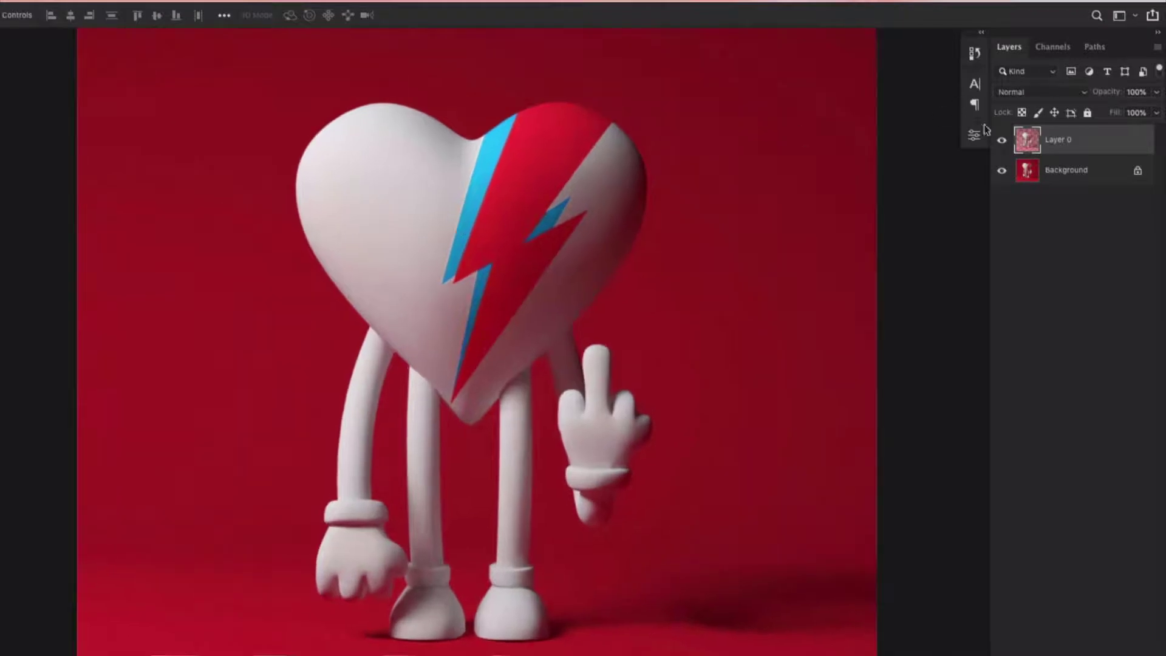
{"action": "left_click", "coordinate": [556, 191]}
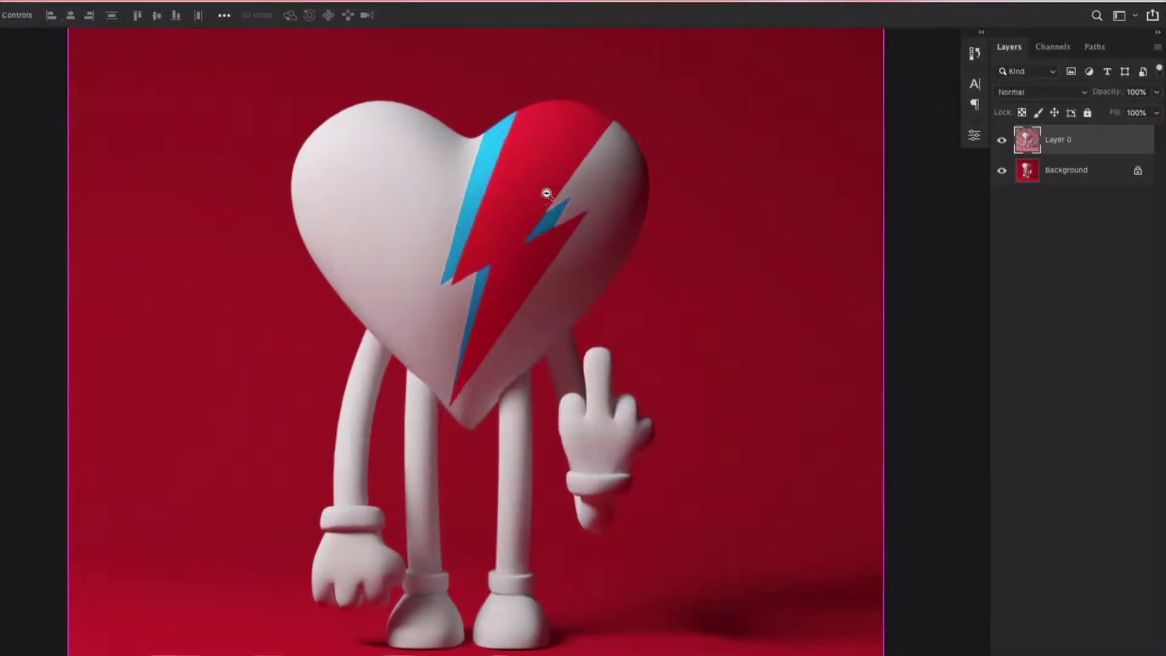
{"action": "left_click", "coordinate": [1006, 142]}
{"action": "left_click", "coordinate": [1005, 142]}
{"action": "left_click", "coordinate": [1005, 142]}
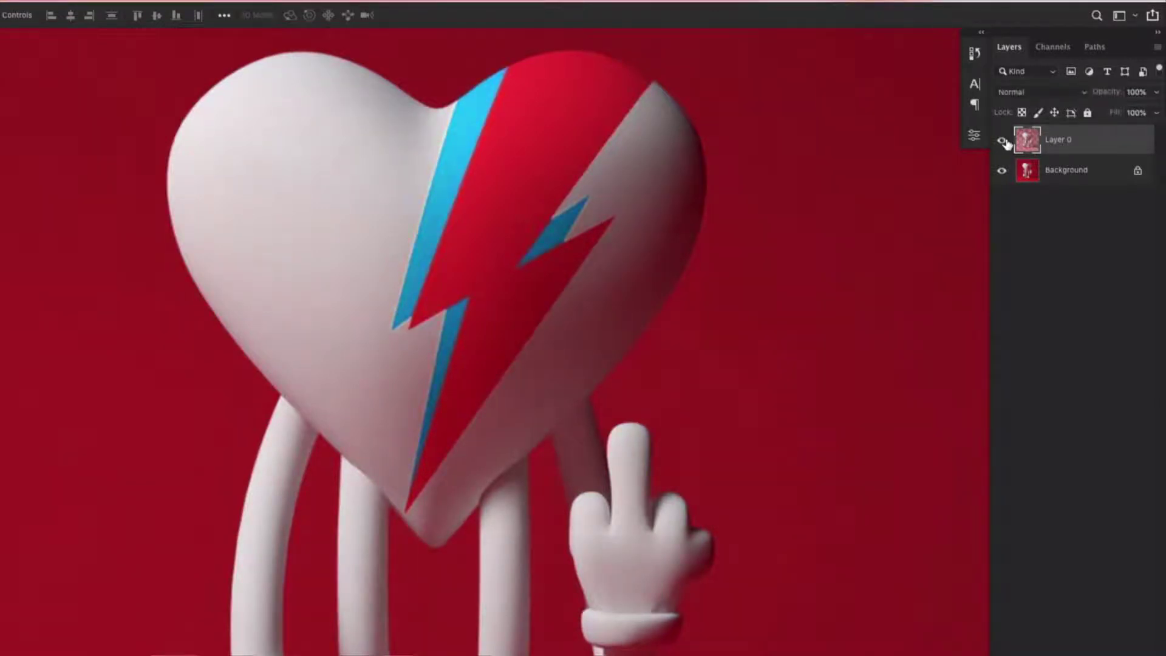
{"action": "left_click", "coordinate": [1005, 142]}
{"action": "left_click", "coordinate": [1006, 142]}
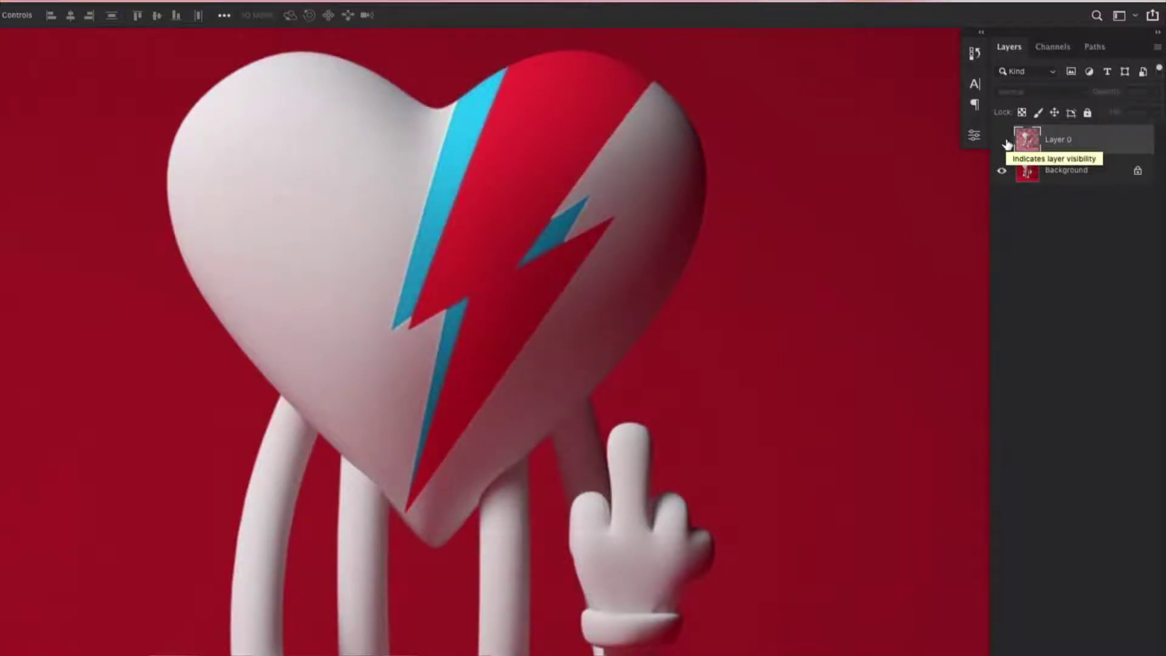
{"action": "left_click", "coordinate": [1002, 141]}
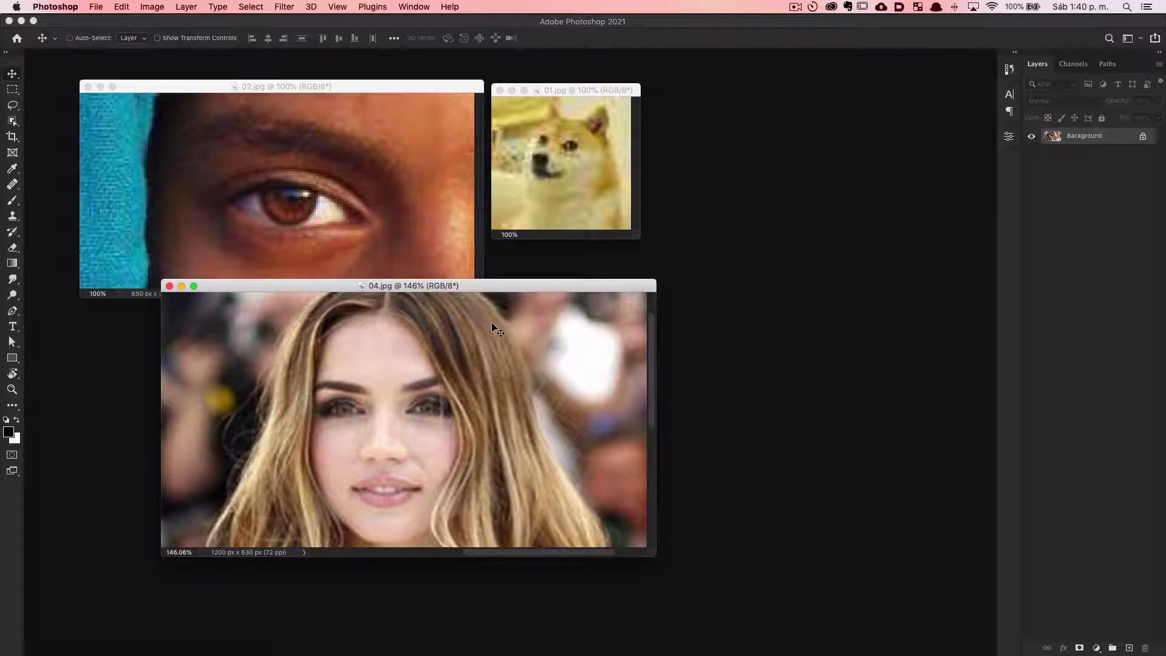
Step: Move to the 04.jpg portrait window and open Neural Filters for it
{"action": "left_click_drag", "start_coordinate": [444, 285], "coordinate": [437, 263]}
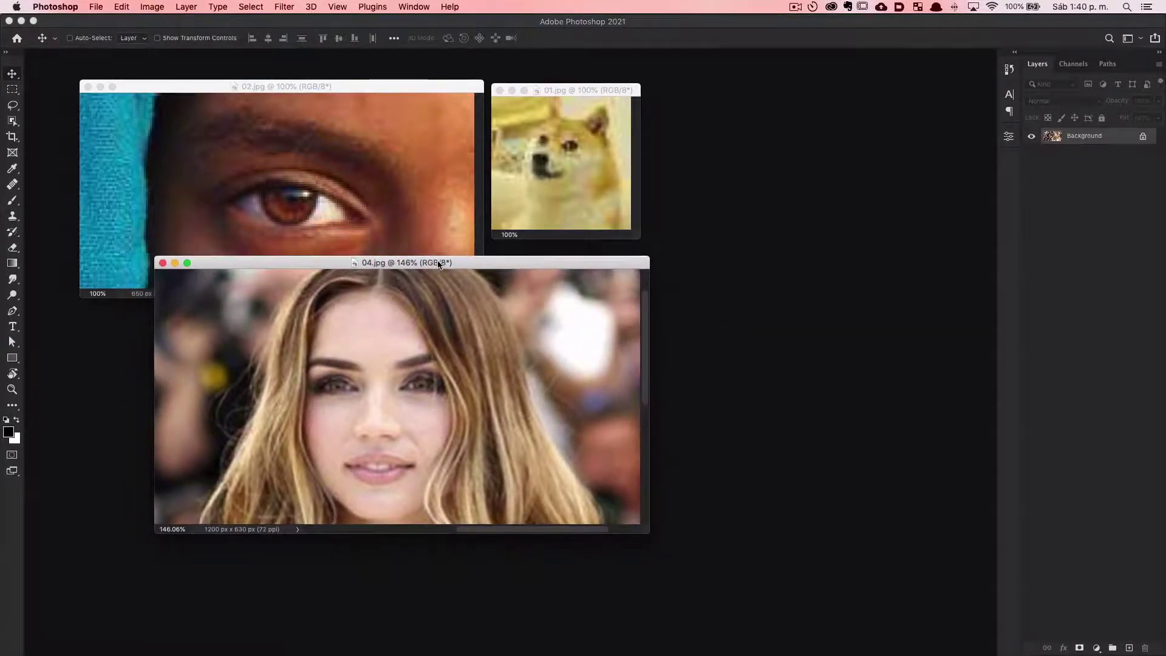
{"action": "left_click", "coordinate": [281, 5]}
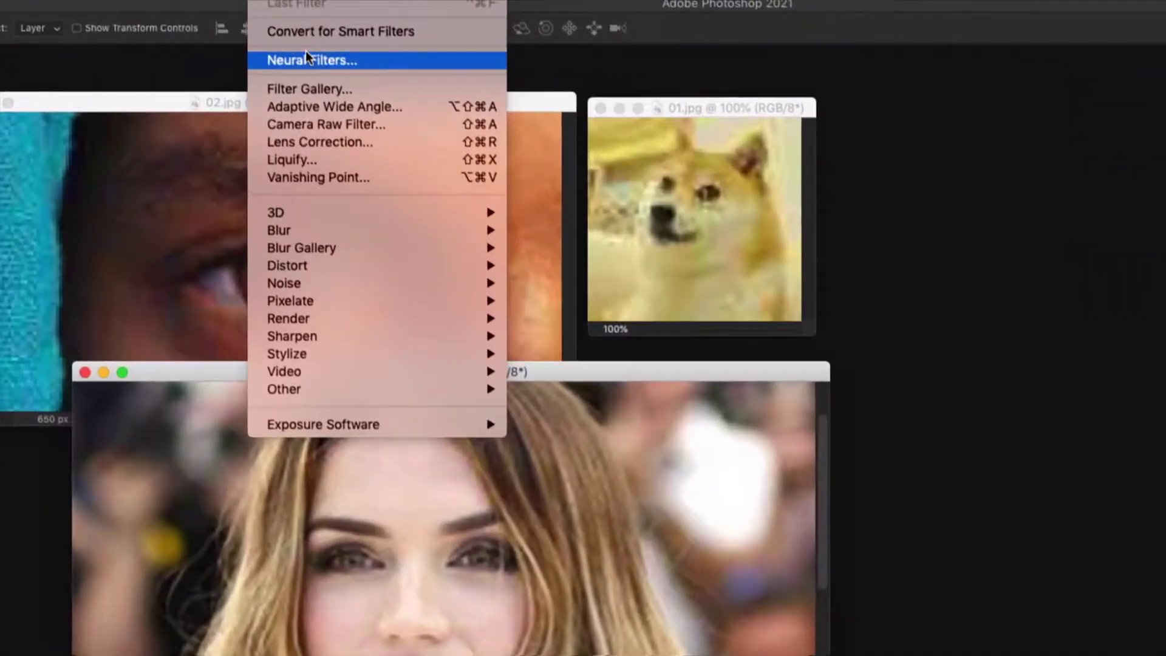
{"action": "left_click", "coordinate": [325, 58]}
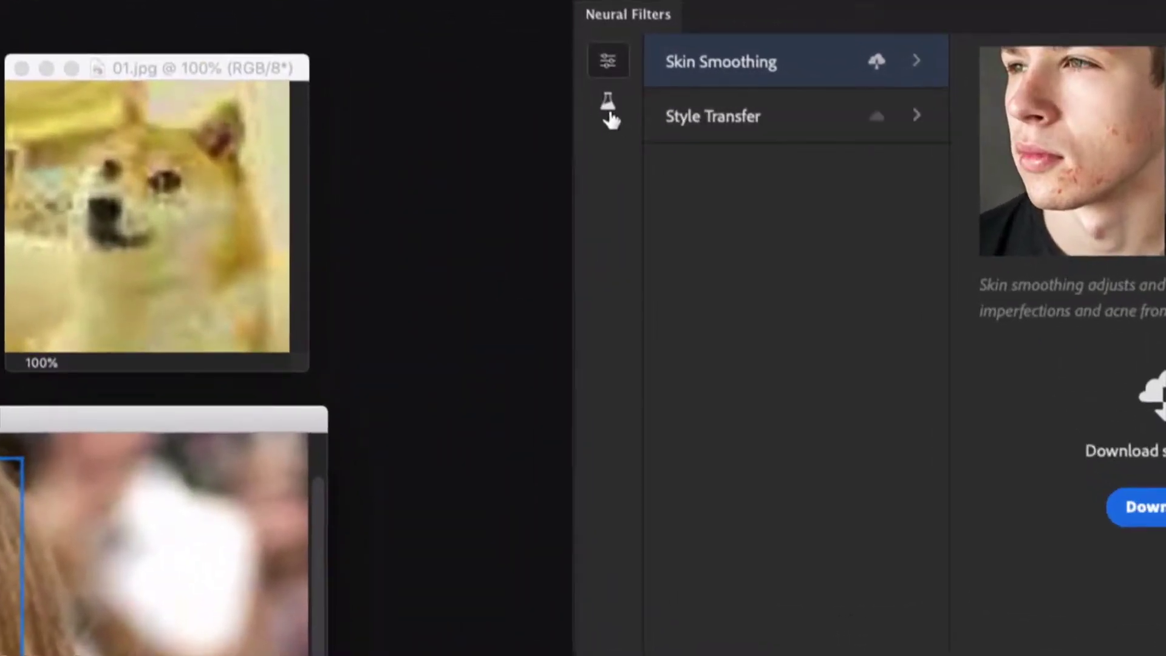
Step: Apply JPEG Artifacts Removal at High strength to the portrait, output as New Layer
{"action": "left_click", "coordinate": [624, 104]}
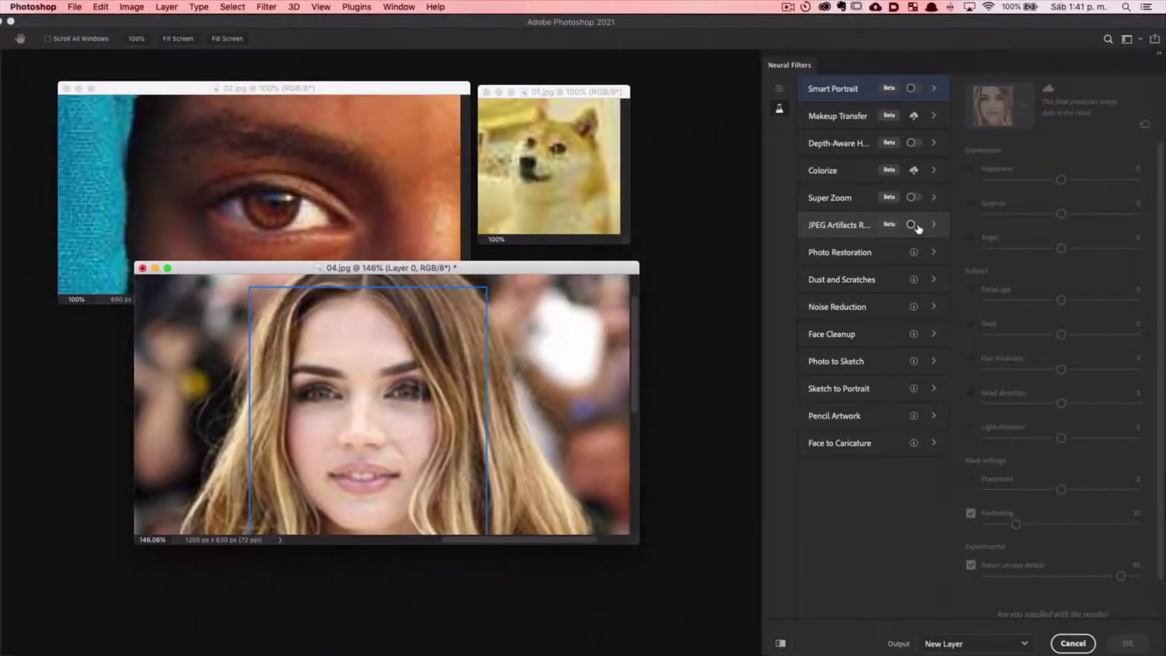
{"action": "left_click", "coordinate": [915, 225]}
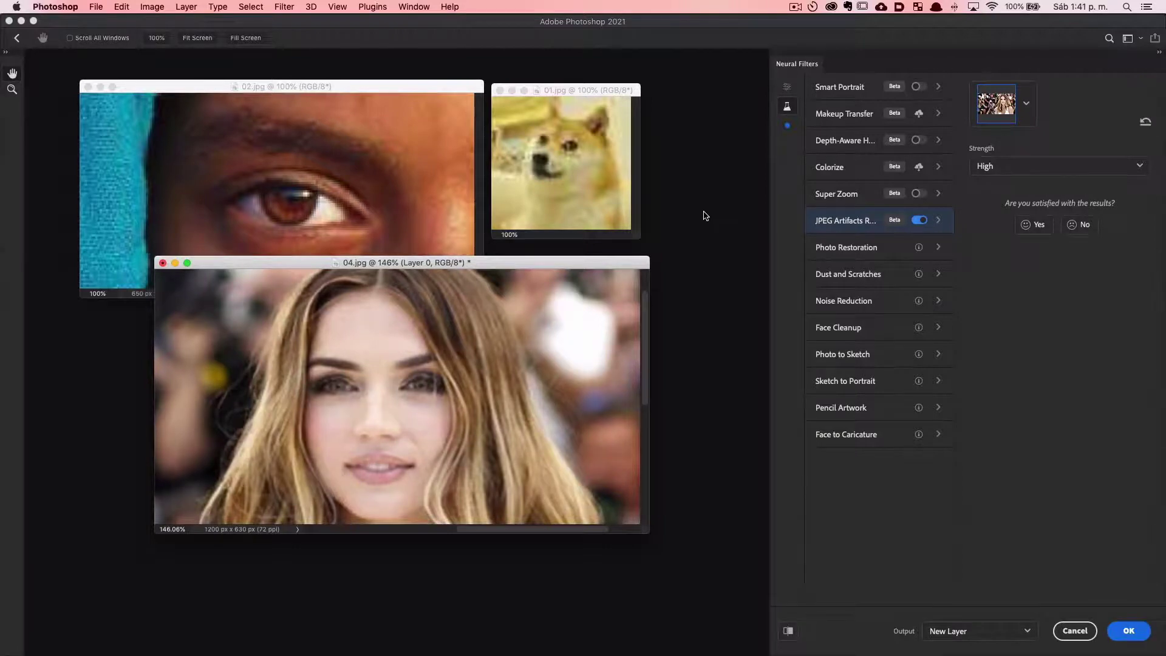
{"action": "left_click", "coordinate": [974, 631]}
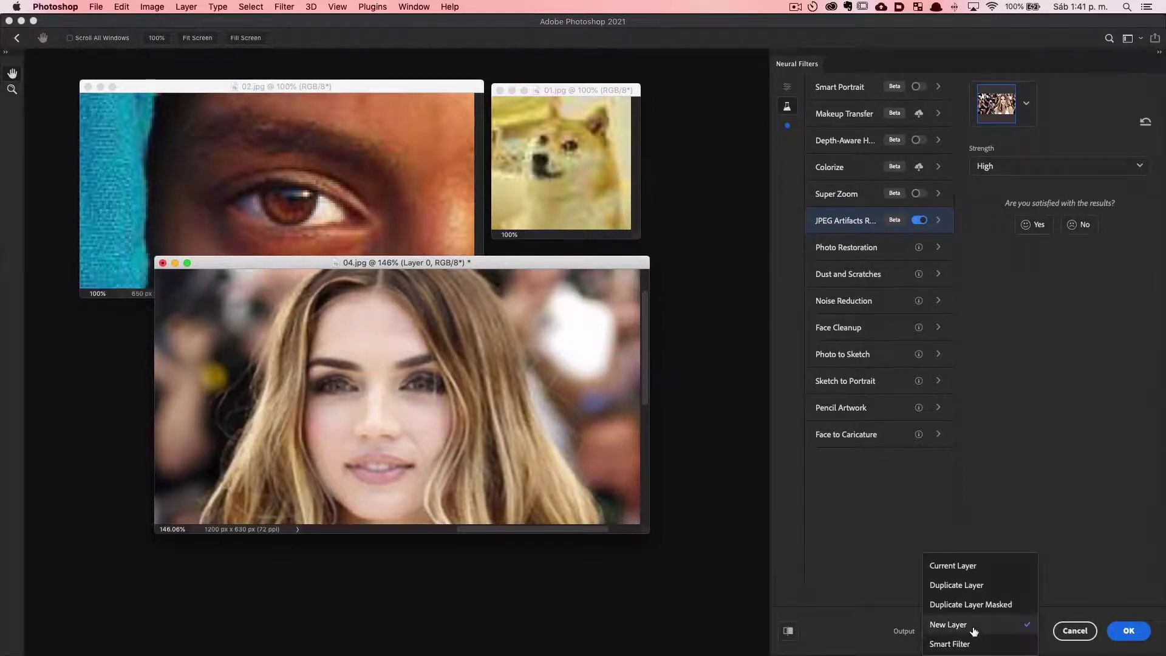
{"action": "left_click", "coordinate": [852, 632]}
{"action": "left_click", "coordinate": [1128, 631]}
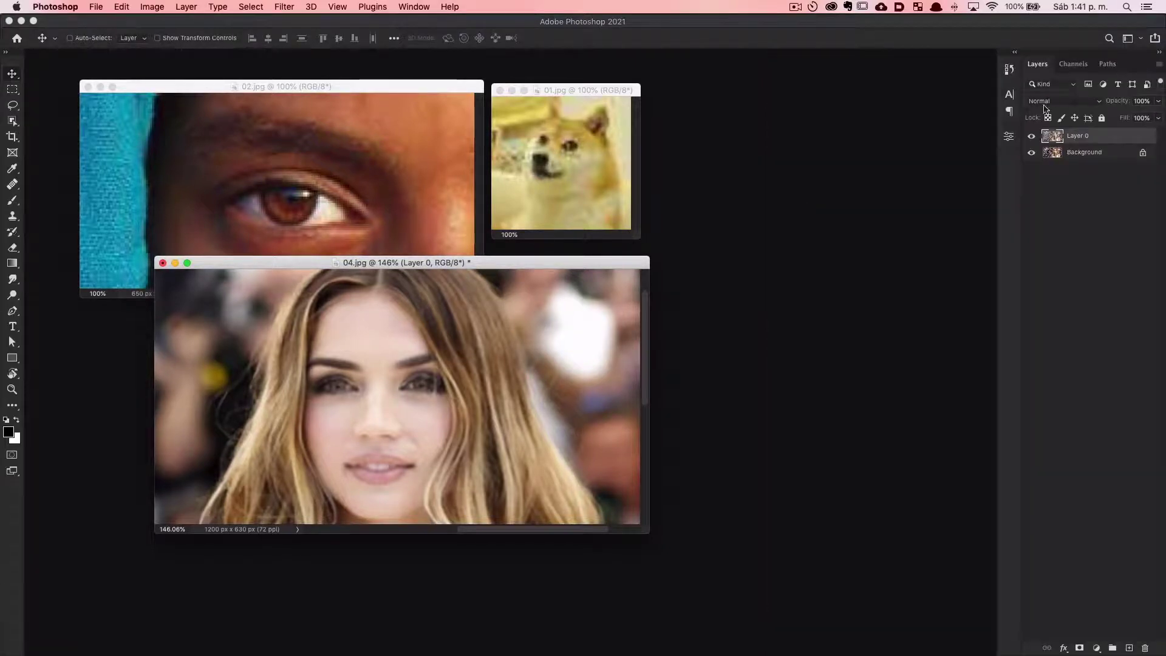
Step: Zoom in and repeatedly toggle Layer 0 to compare the portrait before and after cleanup
{"action": "left_click", "coordinate": [1031, 137]}
{"action": "left_click", "coordinate": [1030, 137]}
{"action": "left_click", "coordinate": [454, 392]}
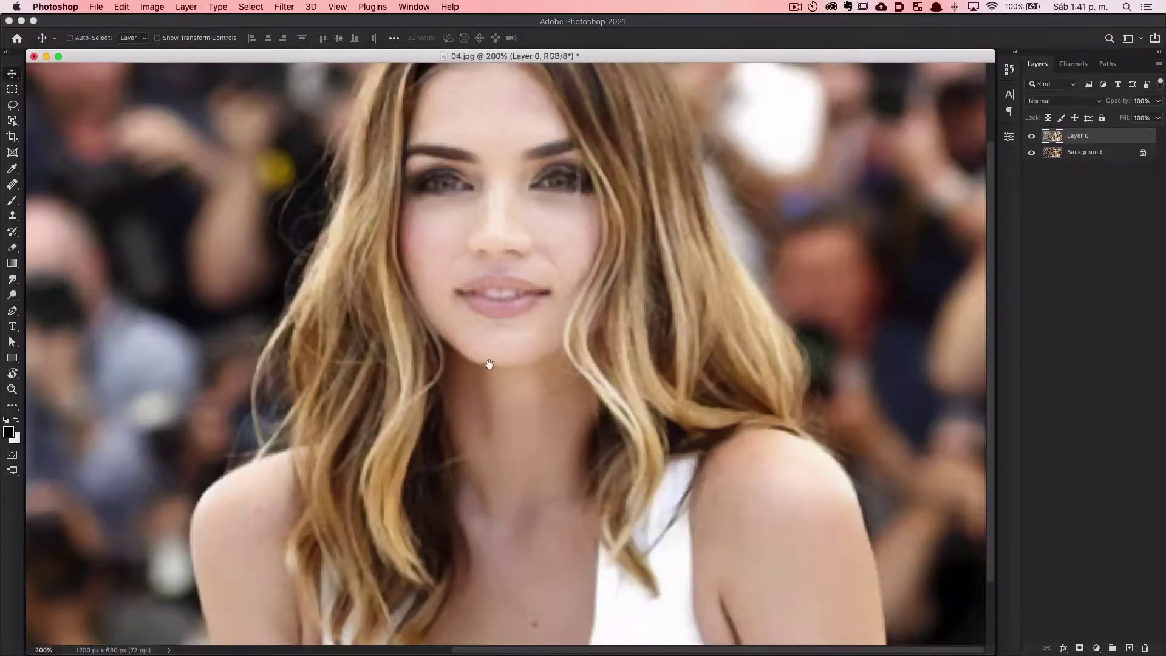
{"action": "scroll", "coordinate": [487, 364], "scroll_direction": "up", "scroll_amount": 2}
{"action": "scroll", "coordinate": [586, 333], "scroll_direction": "up", "scroll_amount": 2}
{"action": "left_click", "coordinate": [1031, 138]}
{"action": "left_click", "coordinate": [1031, 138]}
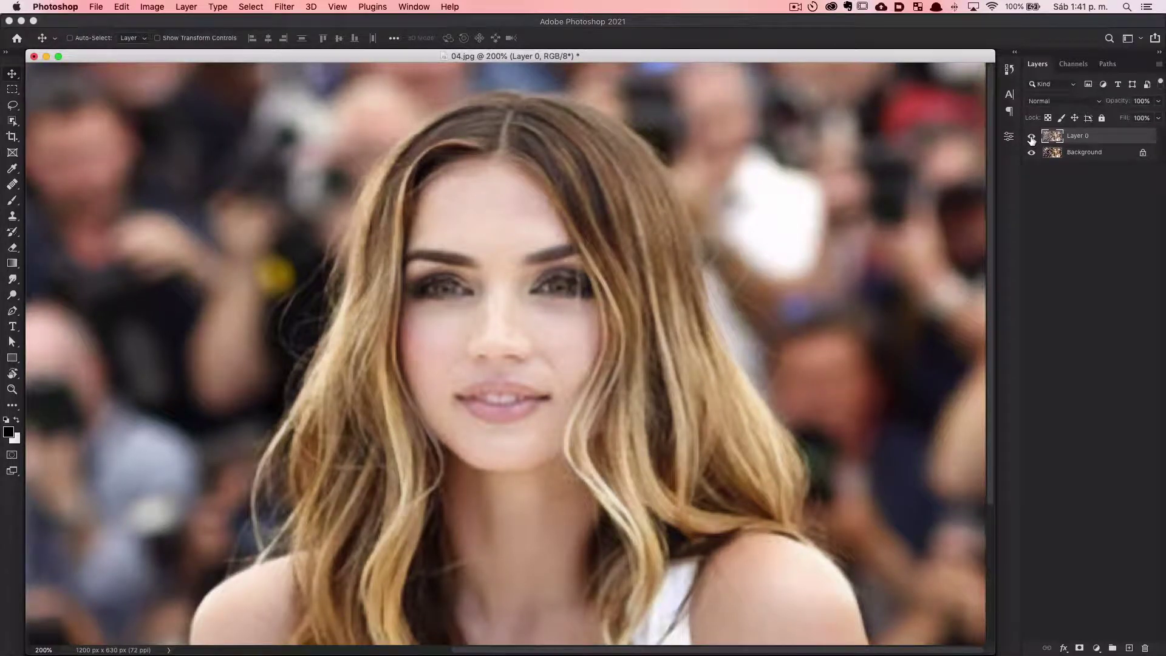
{"action": "left_click", "coordinate": [1031, 138]}
{"action": "left_click", "coordinate": [1031, 139]}
{"action": "left_click", "coordinate": [1031, 139]}
{"action": "left_click", "coordinate": [1031, 138]}
{"action": "left_click", "coordinate": [1031, 138]}
{"action": "left_click", "coordinate": [1031, 137]}
Step: Merge Layer 0 and Background with Cmd+E, then reopen Neural Filters for the portrait
{"action": "left_click", "coordinate": [1085, 152], "text": "shift"}
{"action": "key", "text": "super+e"}
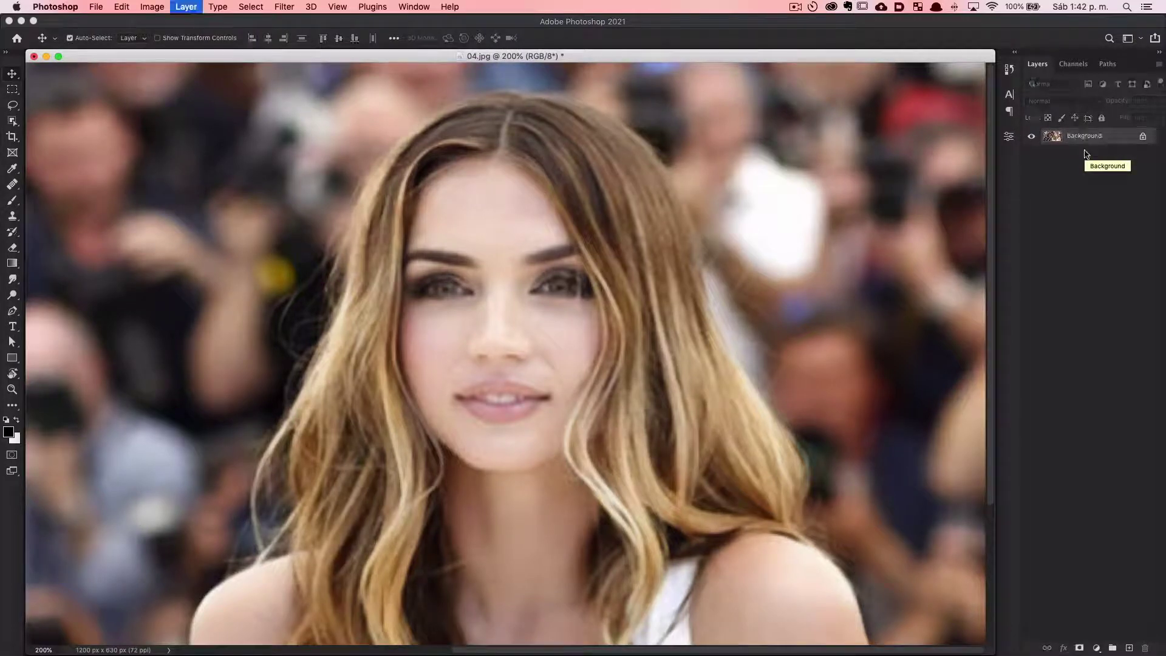
{"action": "left_click", "coordinate": [285, 5]}
{"action": "left_click", "coordinate": [308, 59]}
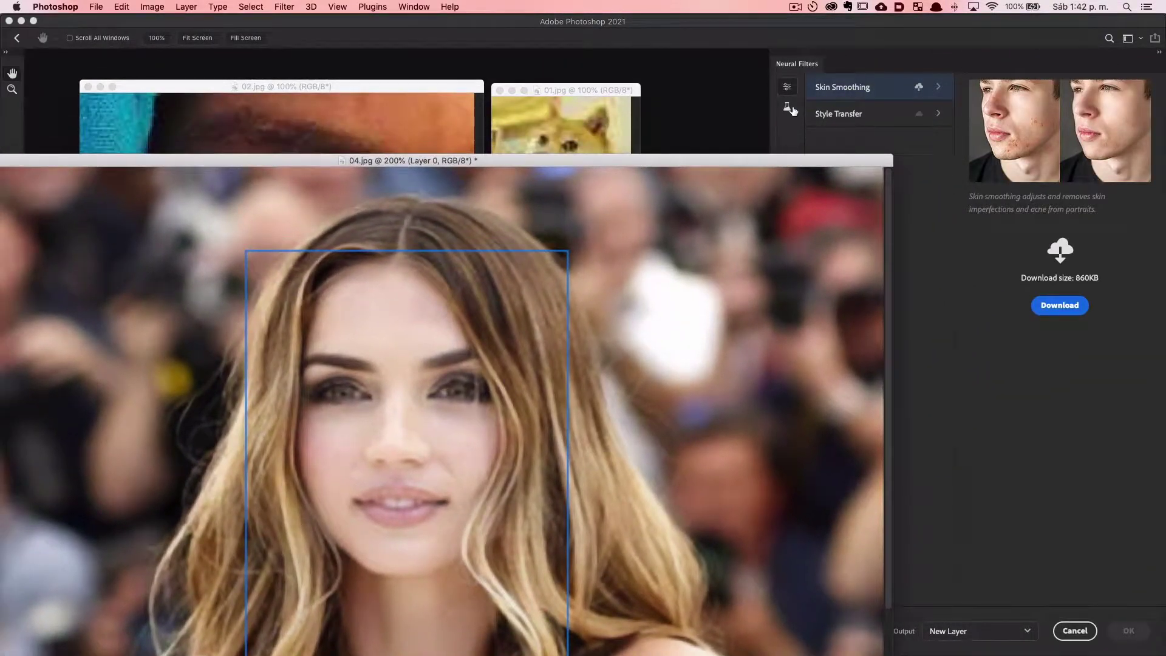
Step: Enable JPEG Artifacts Removal from the Beta neural filters list for the merged portrait
{"action": "left_click", "coordinate": [787, 107]}
{"action": "left_click_drag", "start_coordinate": [888, 153], "coordinate": [727, 133]}
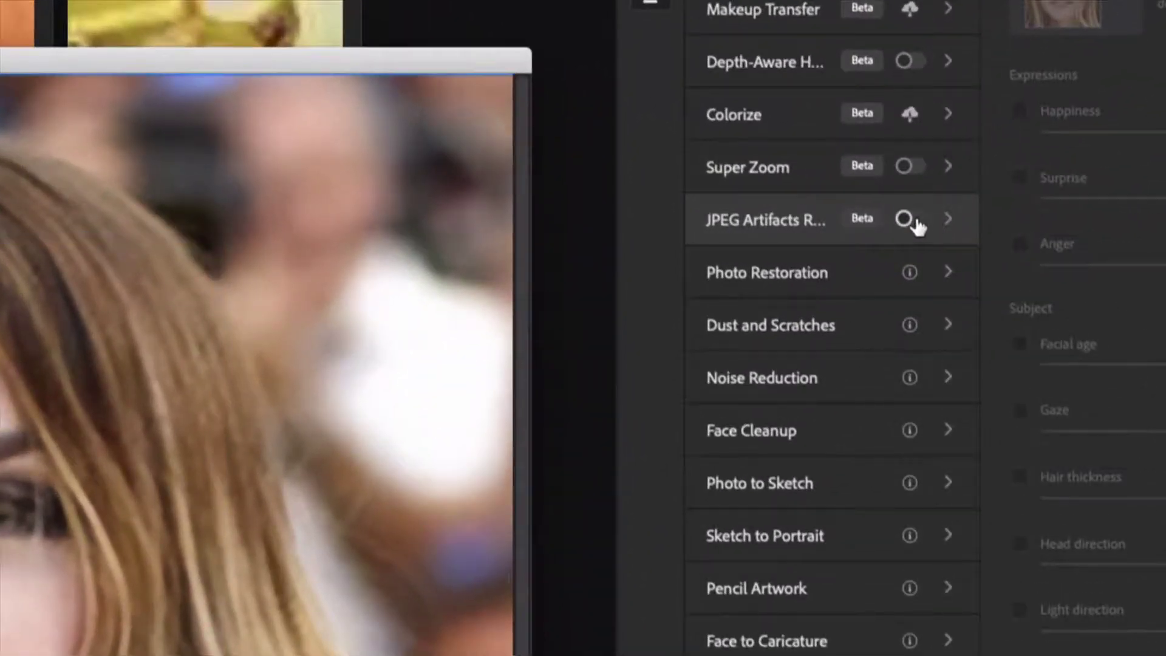
{"action": "left_click", "coordinate": [914, 220]}
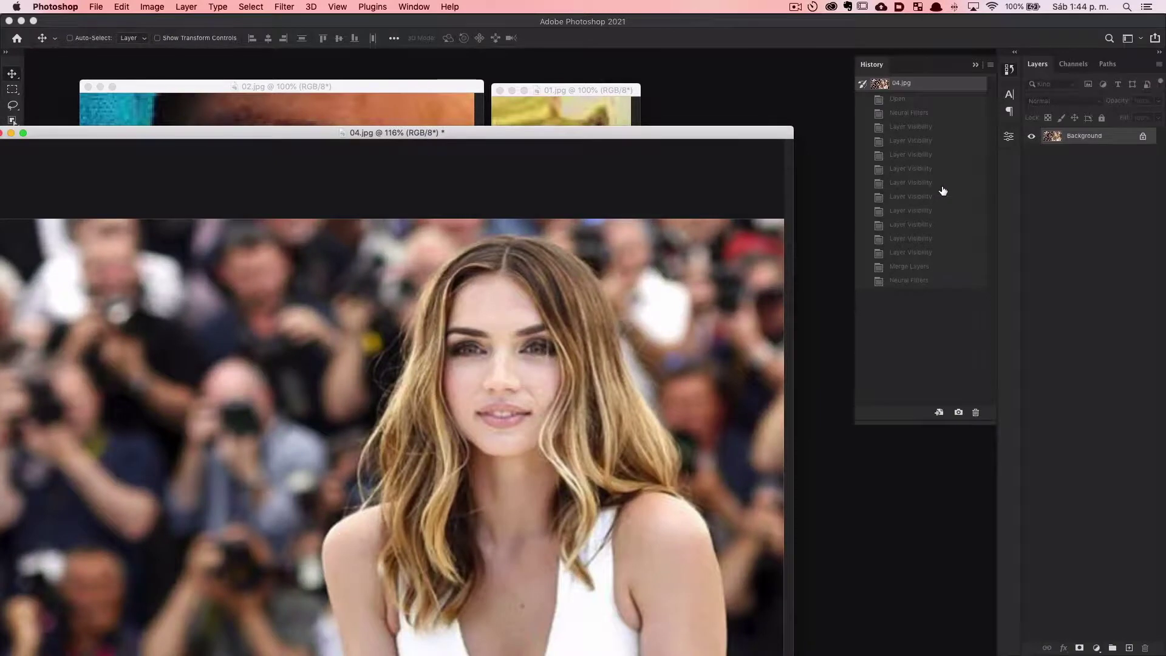
Step: Switch History between Merge Layers, Neural Filters and the 04.jpg snapshot to compare the portrait
{"action": "left_click", "coordinate": [932, 269]}
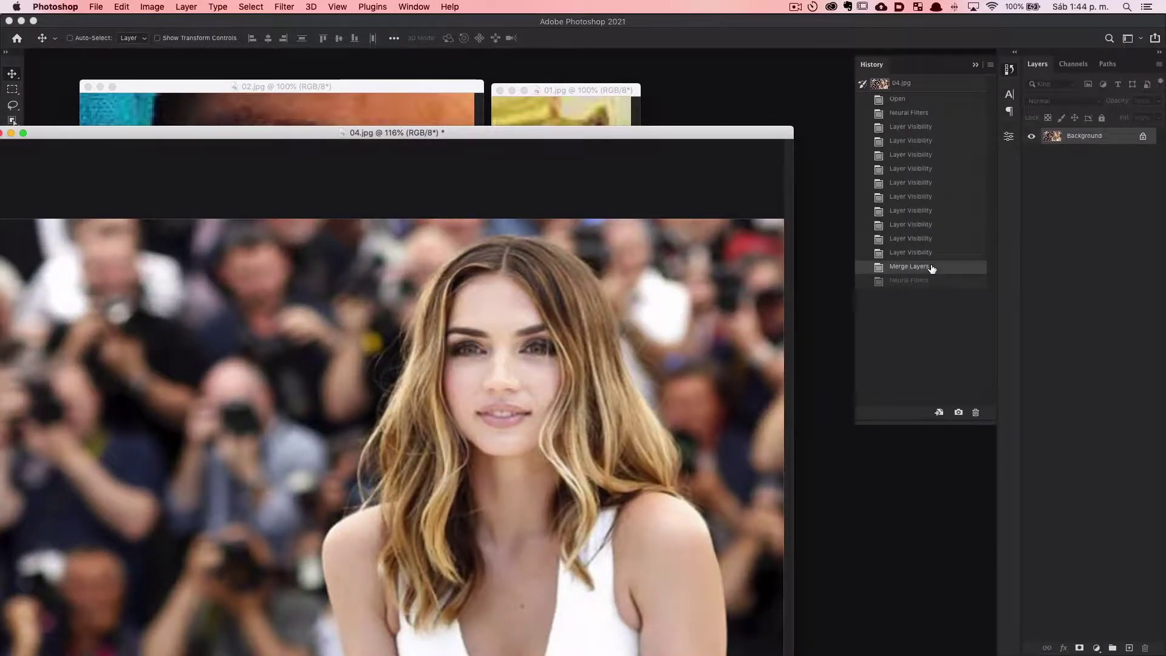
{"action": "left_click", "coordinate": [912, 281]}
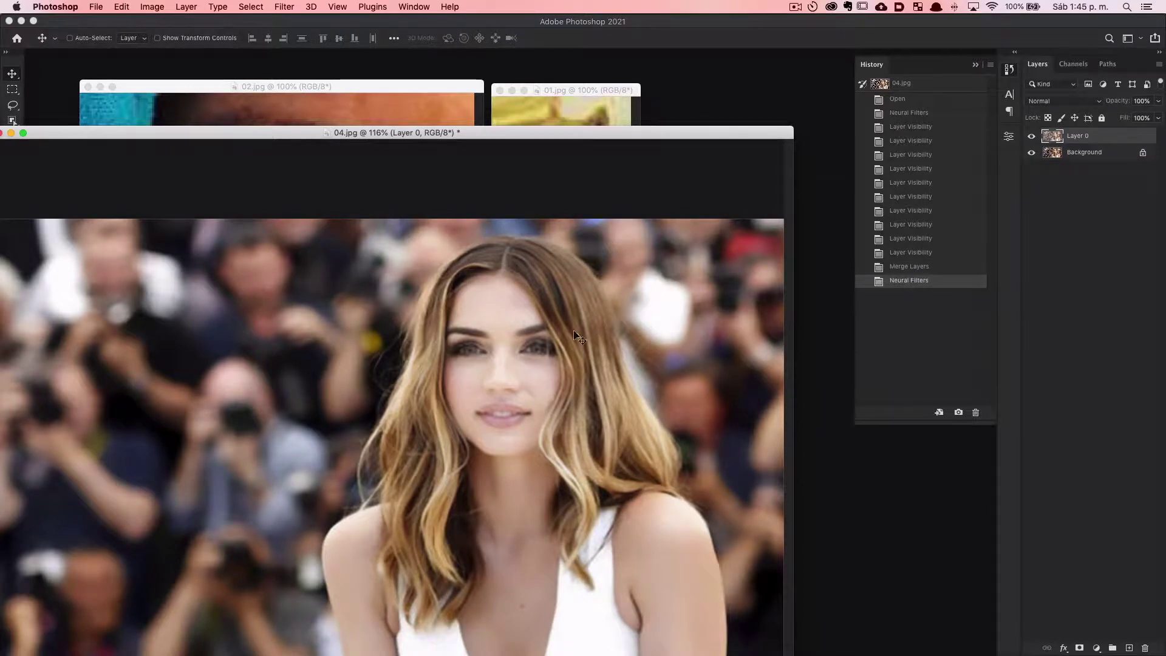
{"action": "left_click", "coordinate": [941, 84]}
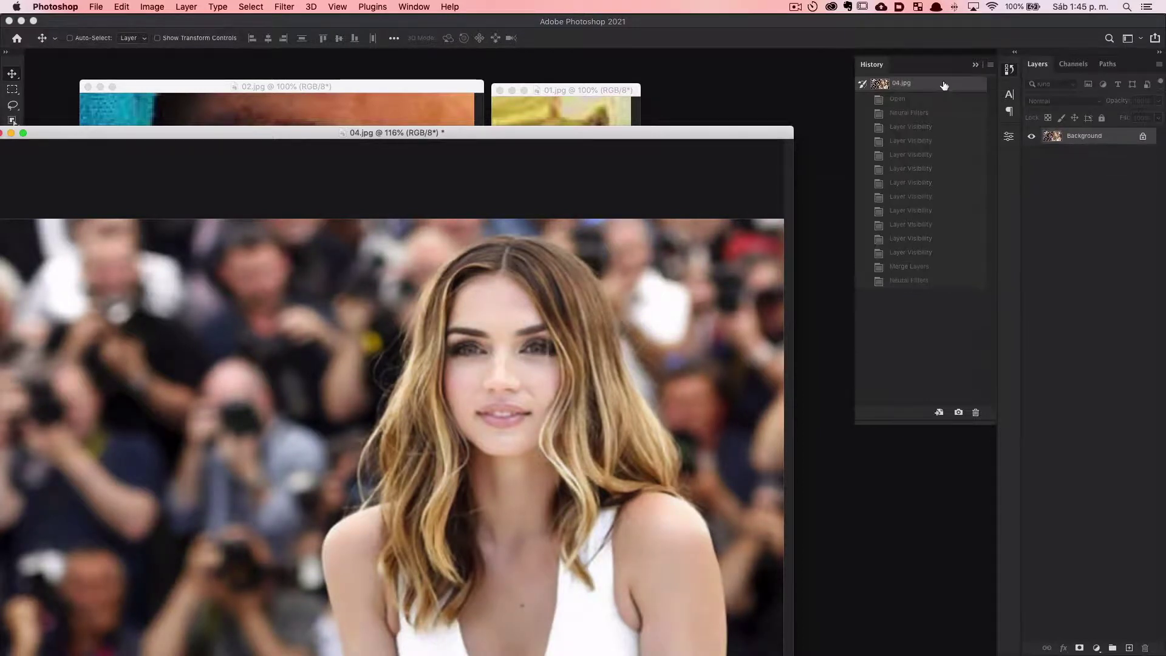
{"action": "left_click", "coordinate": [939, 281]}
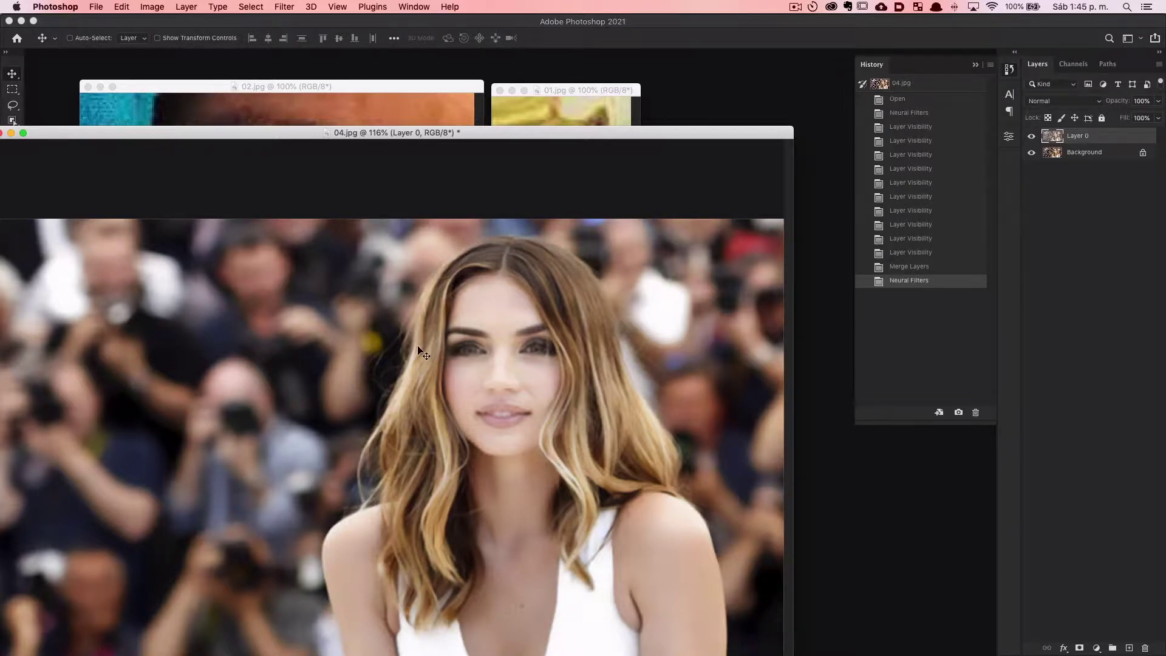
{"action": "scroll", "coordinate": [403, 338], "scroll_direction": "down", "scroll_amount": 3}
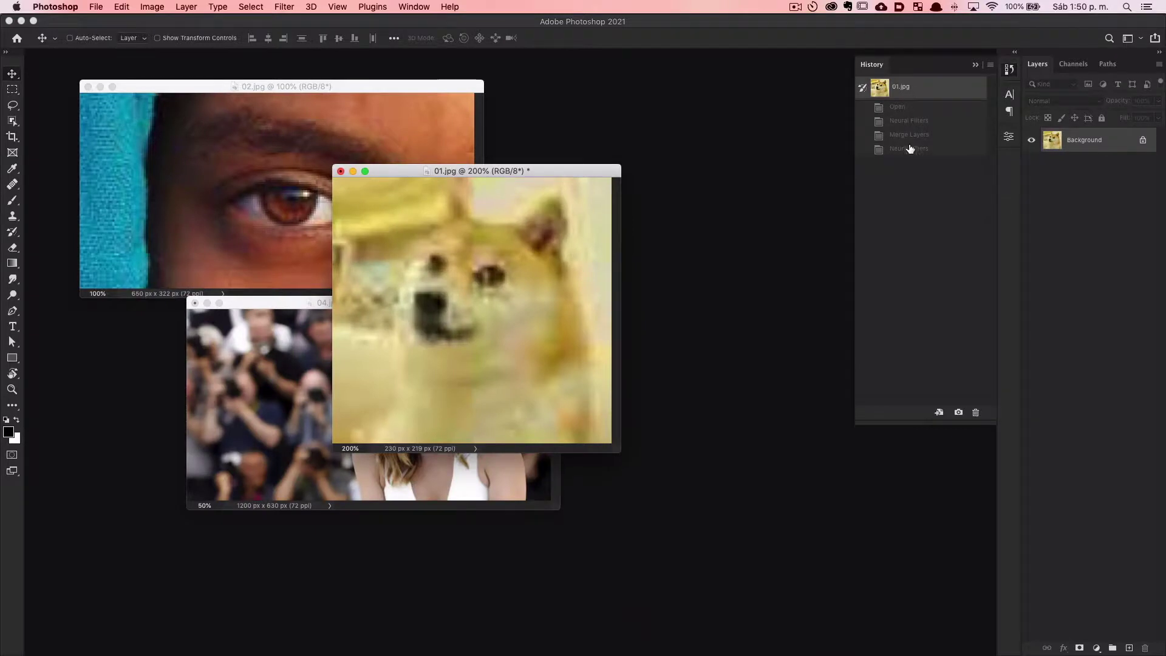
Step: Flip between the dog photo's 01.jpg snapshot and its Neural Filters state, ending on the filtered result
{"action": "left_click", "coordinate": [910, 149]}
{"action": "left_click", "coordinate": [904, 91]}
{"action": "left_click", "coordinate": [918, 149]}
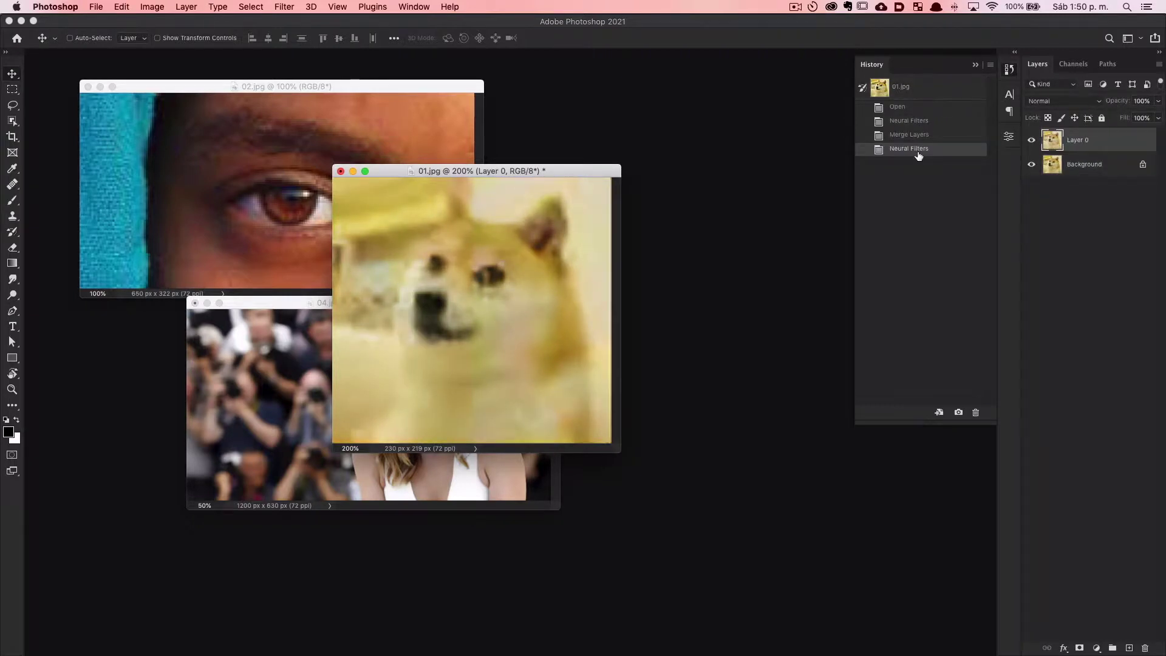
{"action": "left_click", "coordinate": [912, 92]}
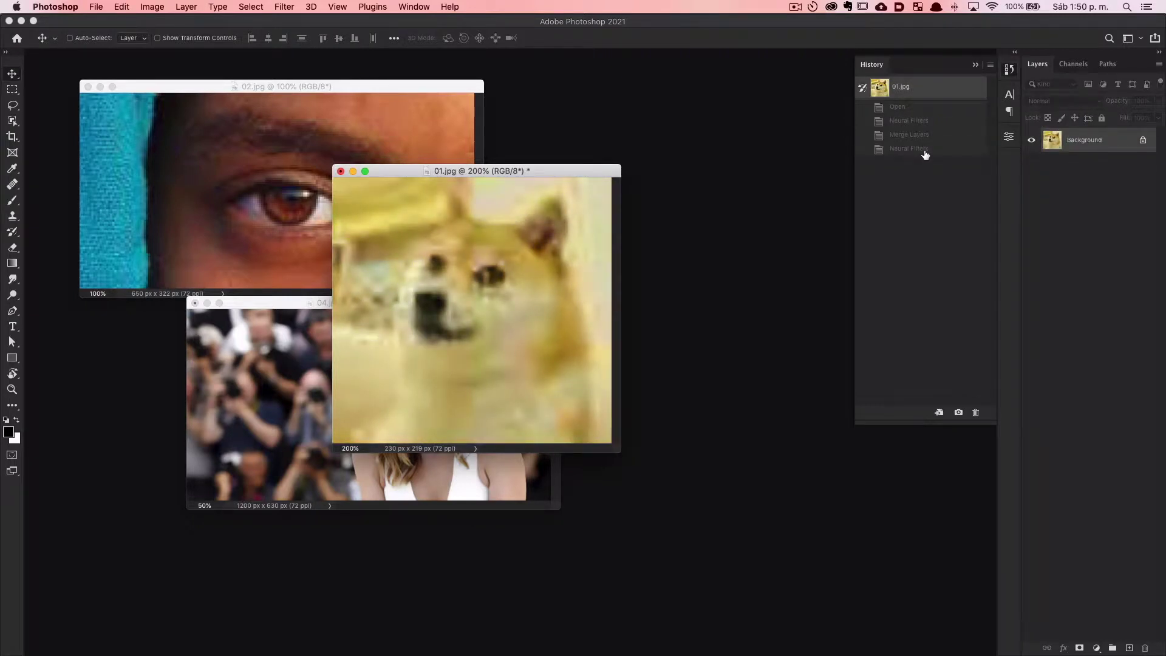
{"action": "left_click", "coordinate": [925, 152]}
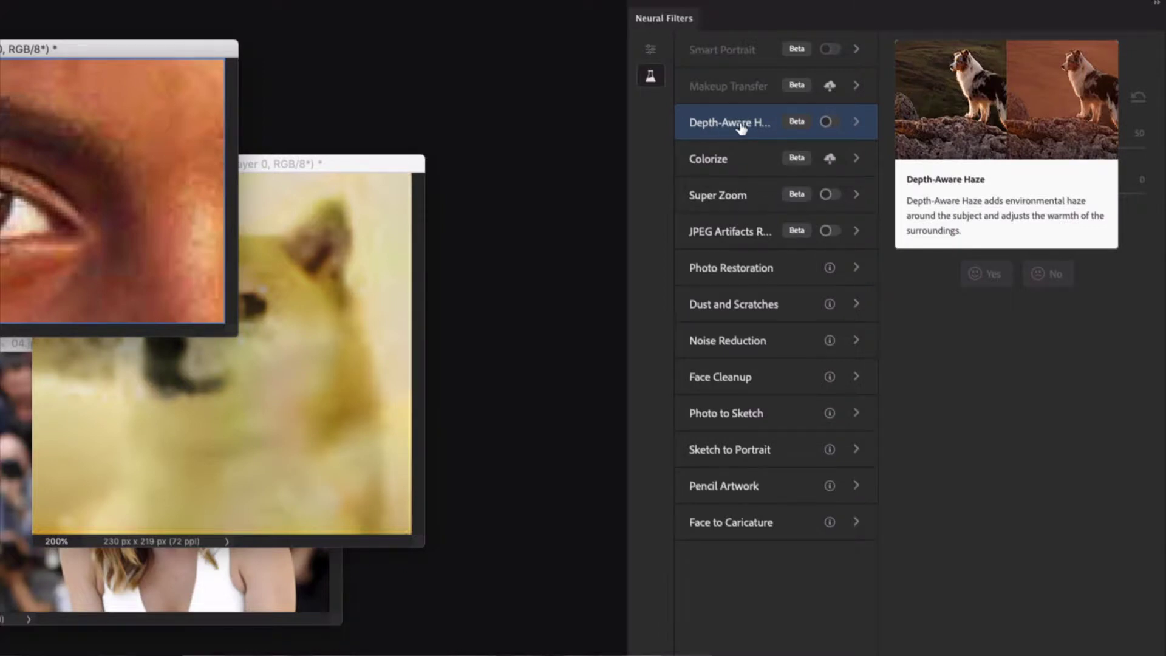
Step: Preview Photo Restoration and Sketch to Portrait, marking interest and skipping the feedback dialog
{"action": "left_click", "coordinate": [732, 276]}
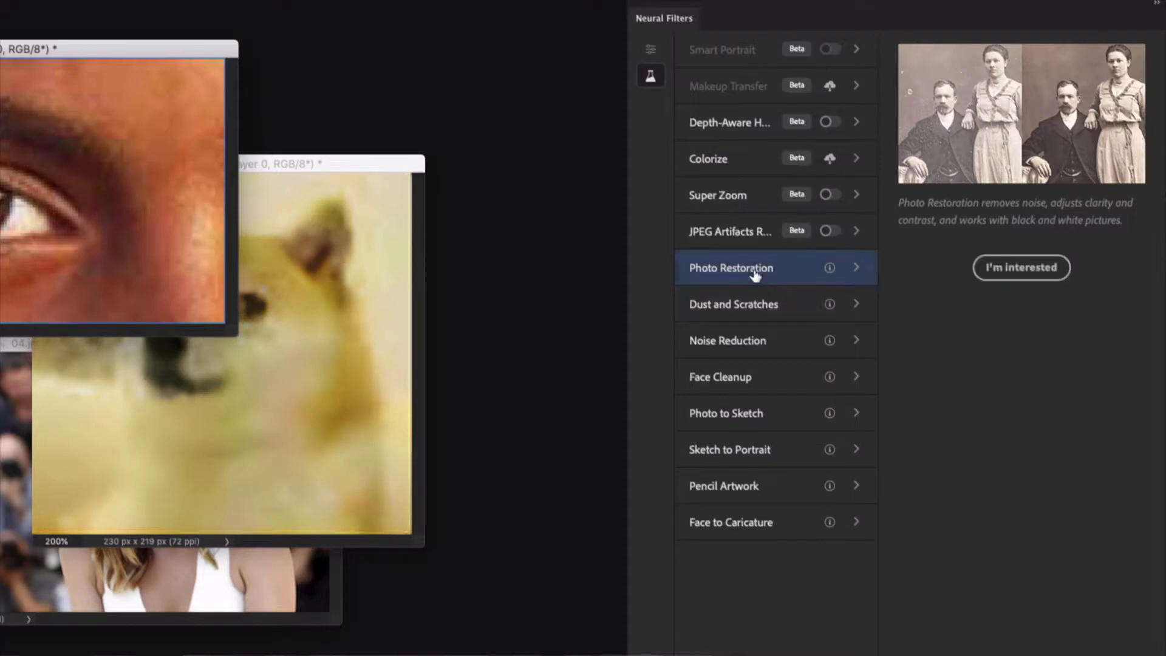
{"action": "left_click", "coordinate": [770, 454]}
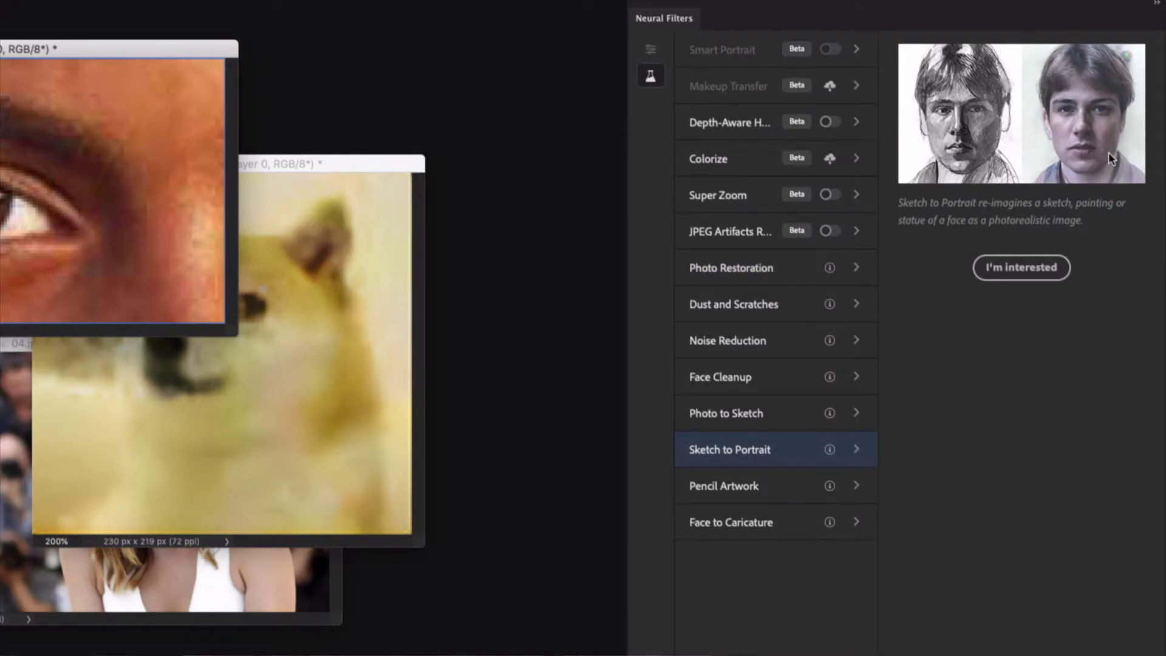
{"action": "left_click", "coordinate": [1035, 265]}
{"action": "left_click", "coordinate": [460, 387]}
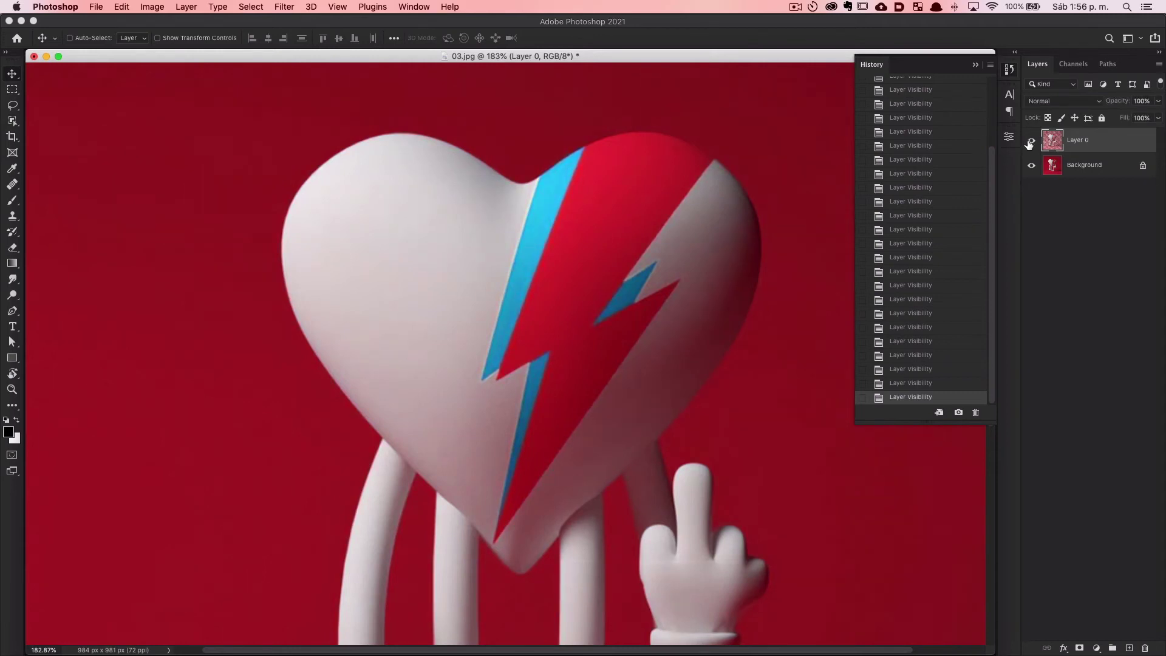
Step: Toggle Layer 0's visibility on then off so the heart's original Background shows
{"action": "left_click", "coordinate": [1031, 141]}
{"action": "left_click", "coordinate": [1030, 142]}
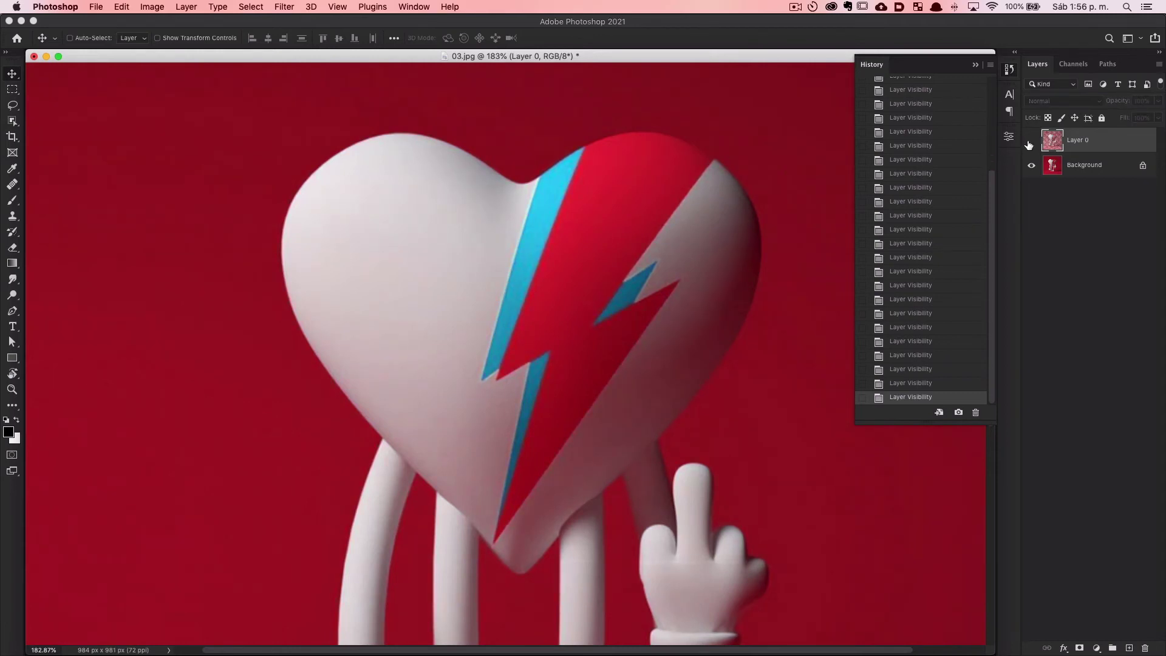